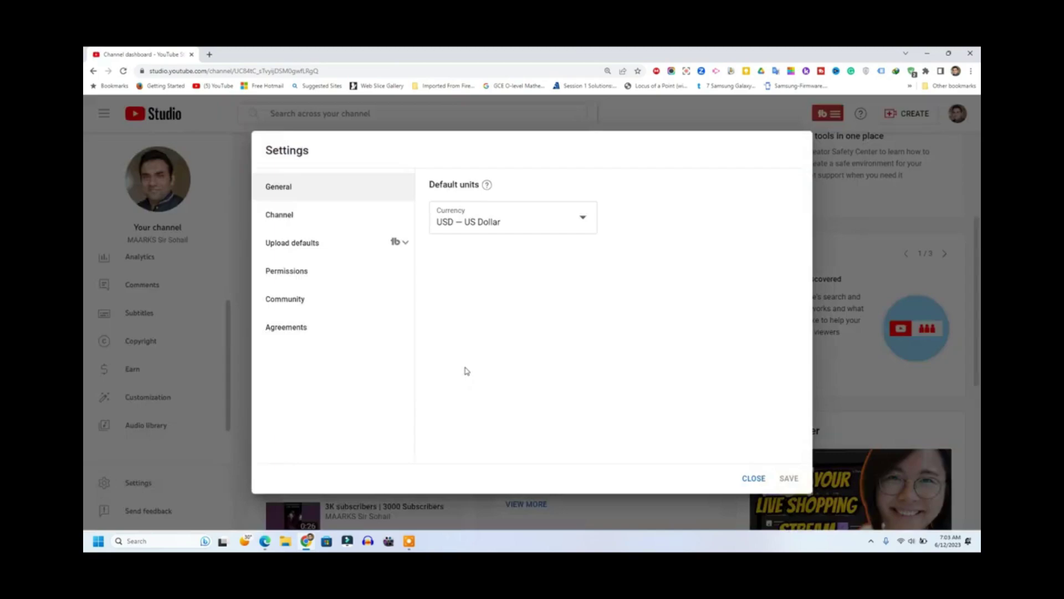
Step: Check the channel's Permissions and Advanced settings, then open MAARKS Brand Account permissions management
click(281, 272)
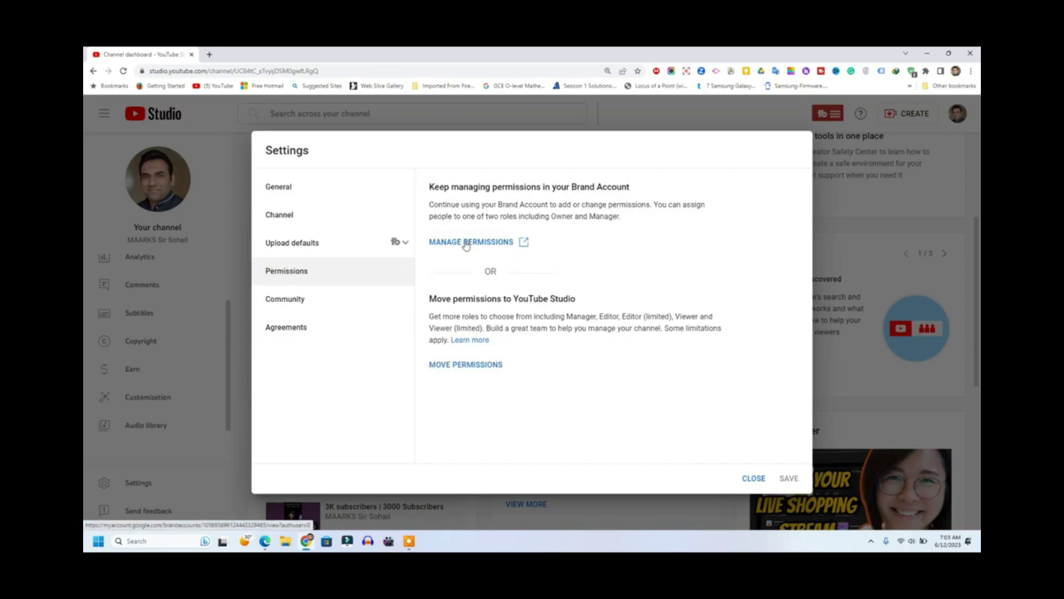
click(297, 221)
click(516, 194)
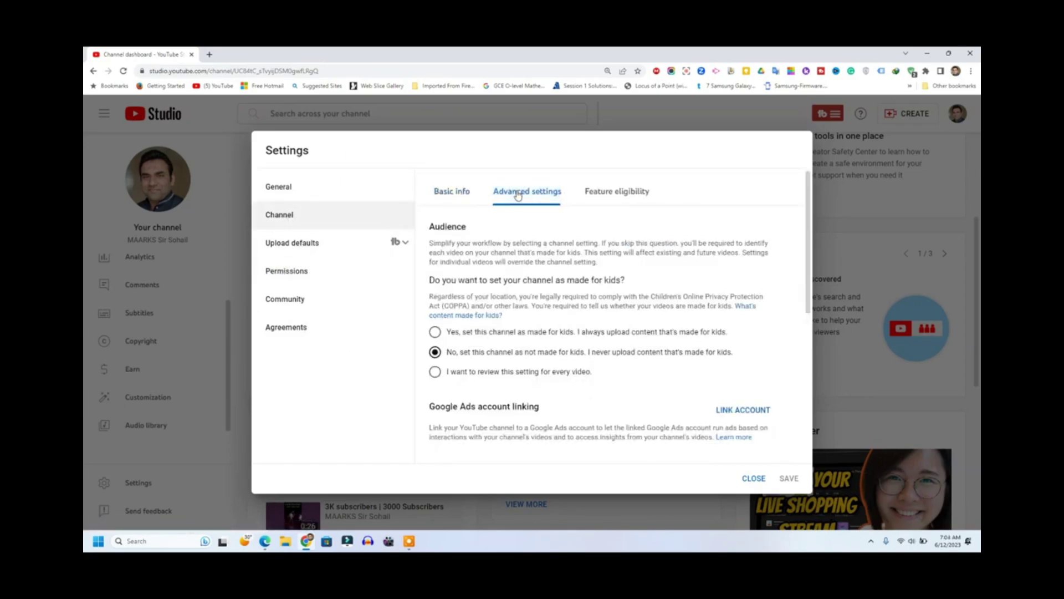
scroll(632, 364, down, 5)
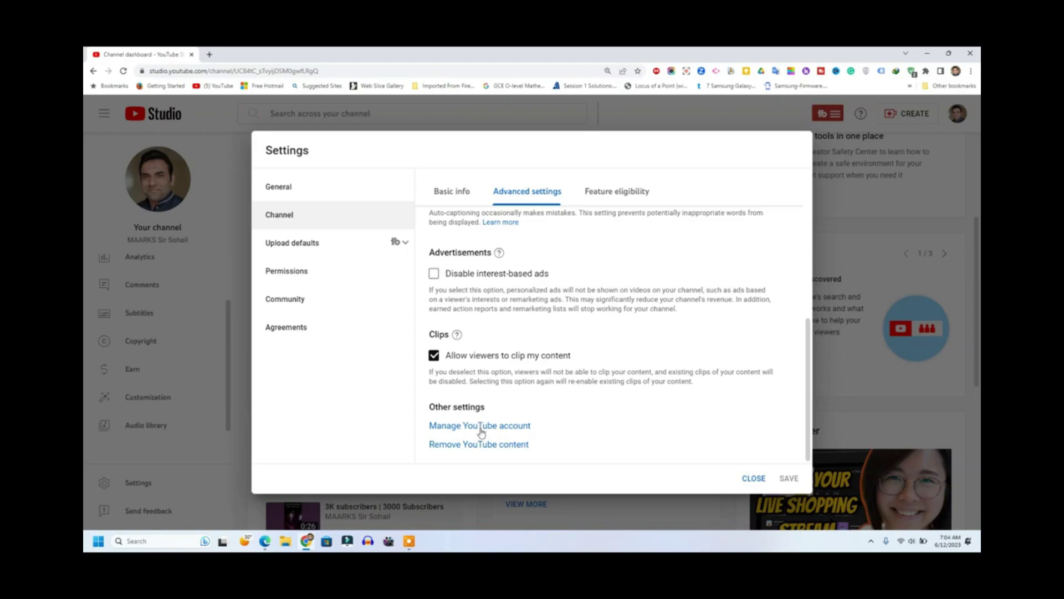
click(276, 269)
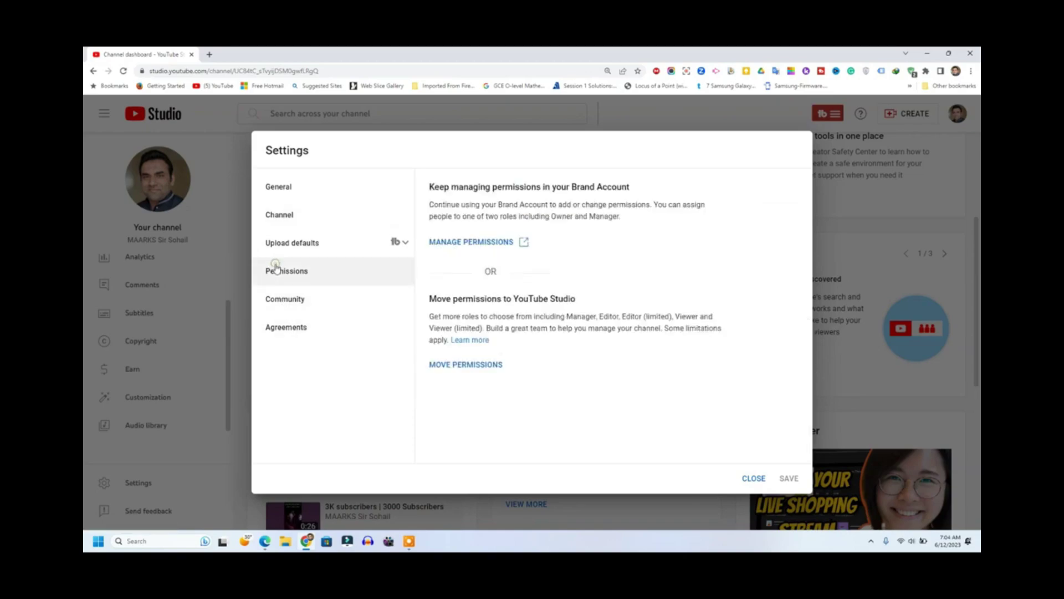
click(462, 240)
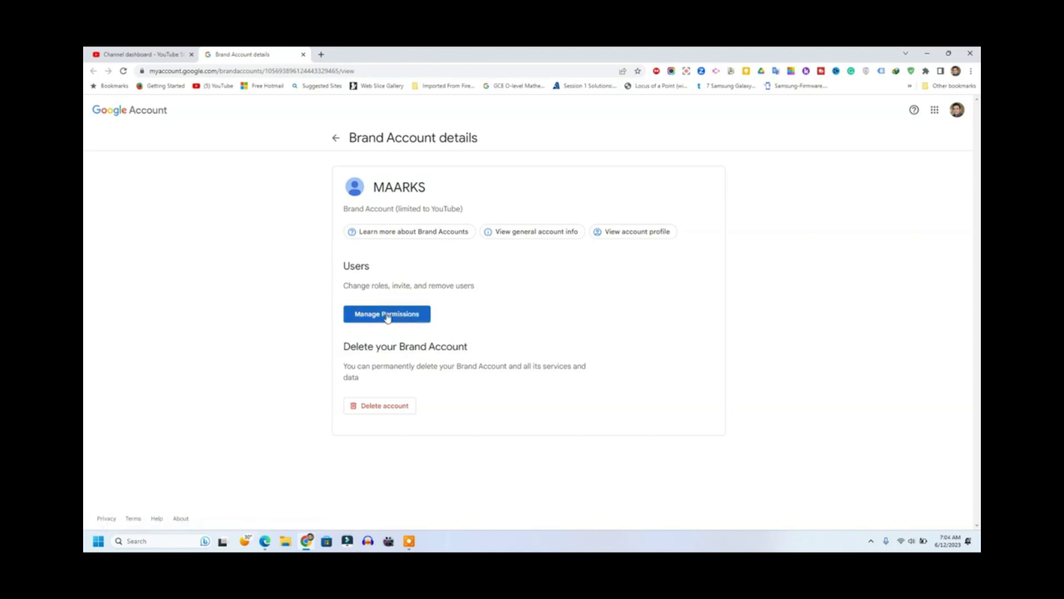
Step: Open the MAARKS Manage permissions list, retrying until it shows only the primary owner
click(388, 317)
click(387, 315)
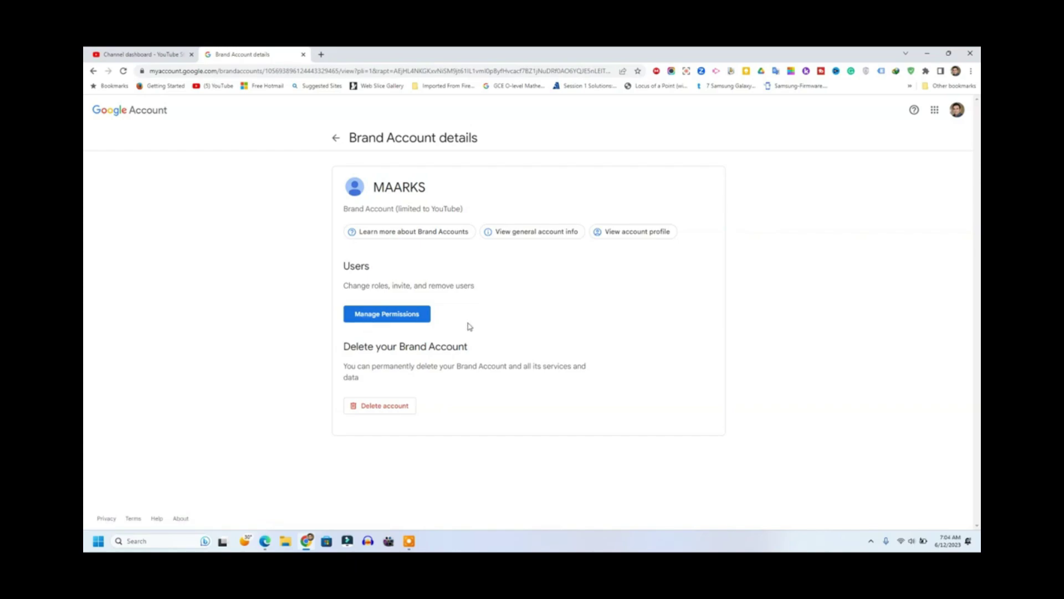
click(406, 315)
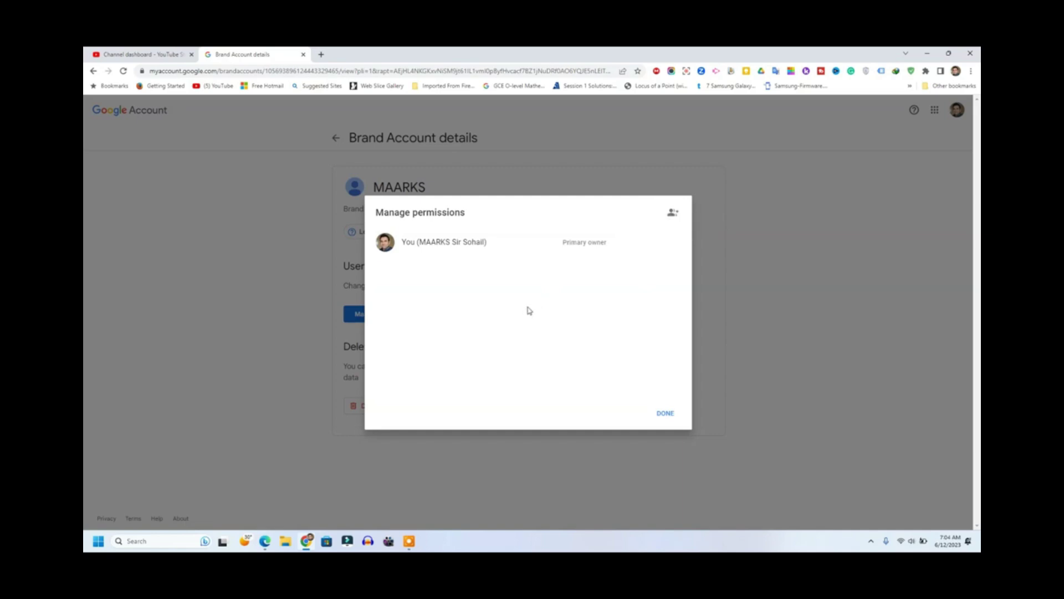
Step: Switch the YouTube Studio dashboard to the MAARKS EduTech channel
click(265, 541)
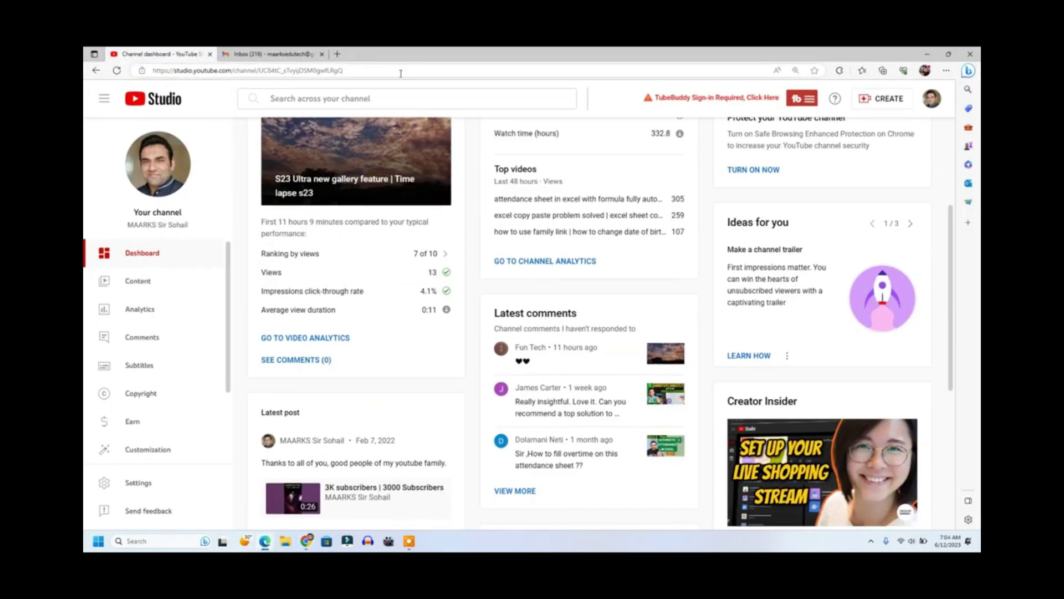
click(934, 99)
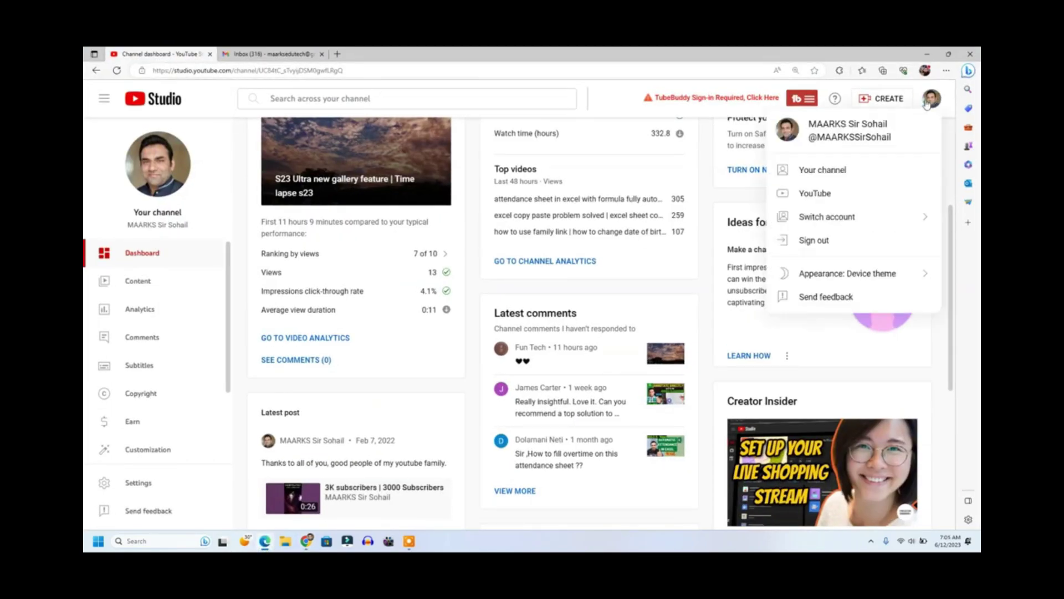
click(827, 220)
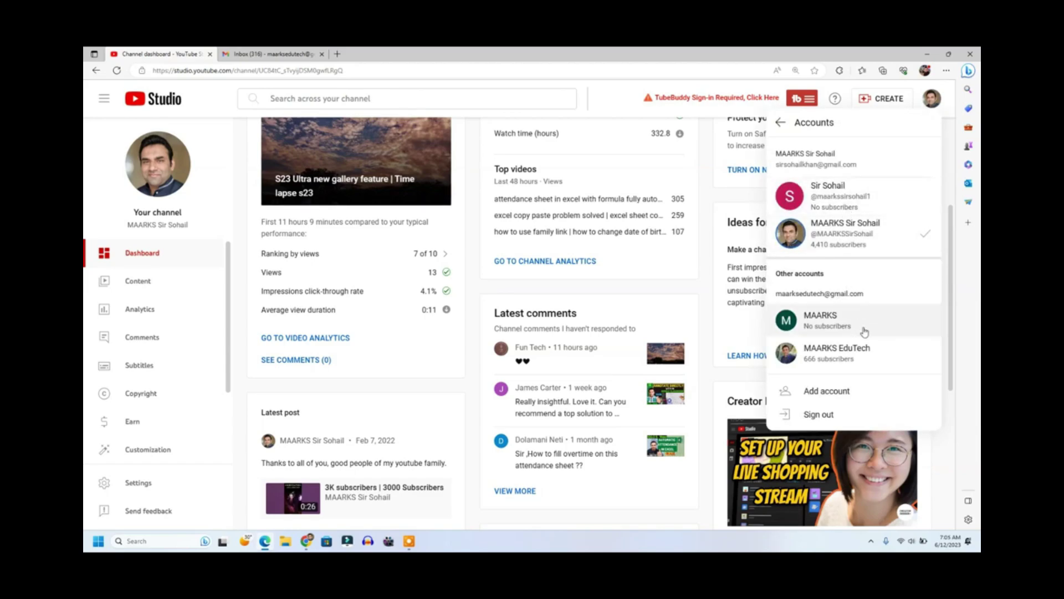
click(869, 353)
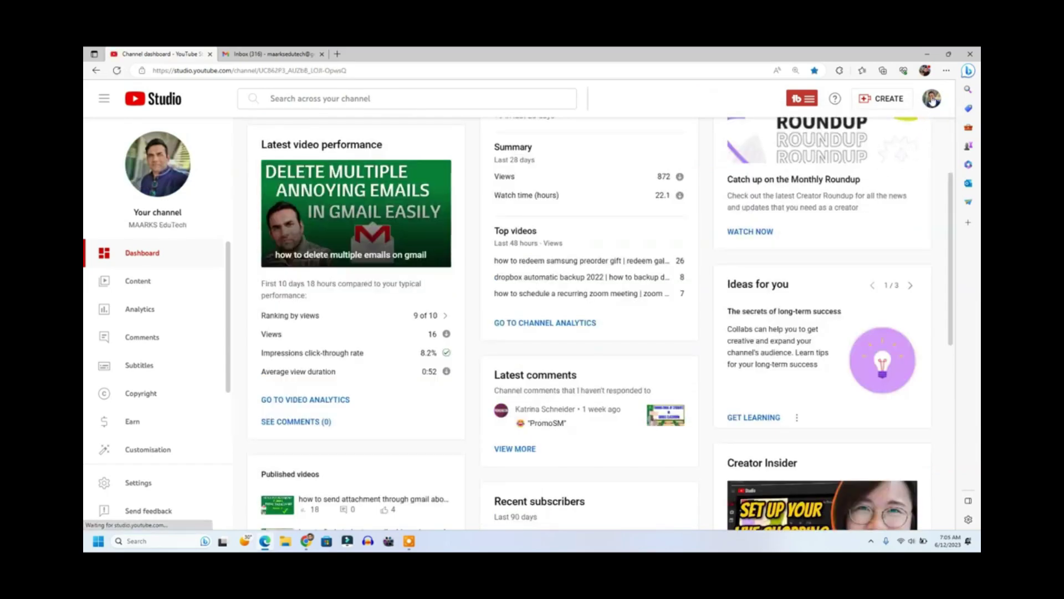
Step: Review the linked accounts and channels, then minimise the YouTube Studio window
click(931, 101)
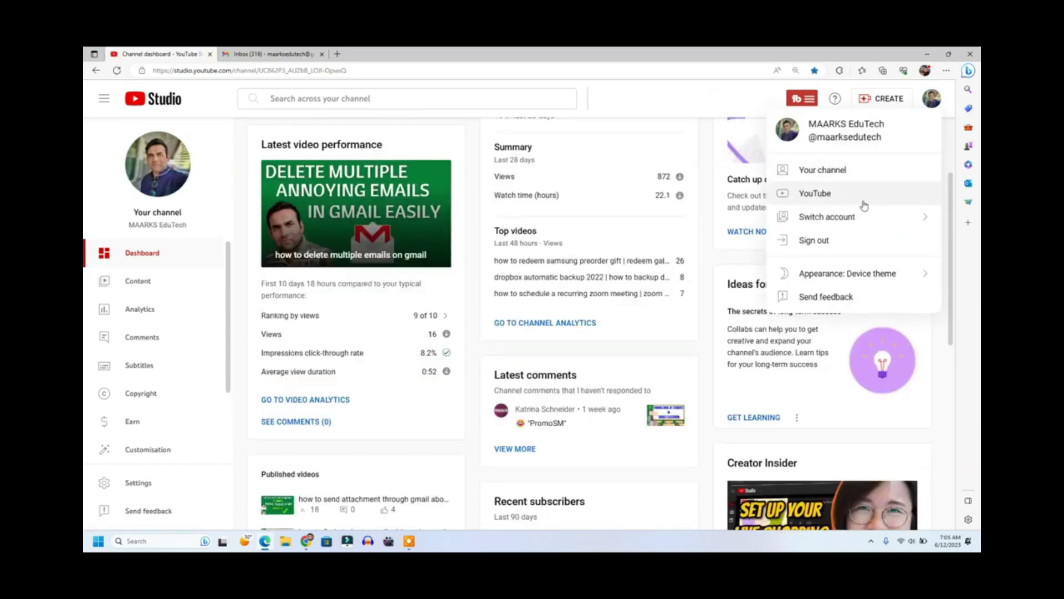
click(856, 222)
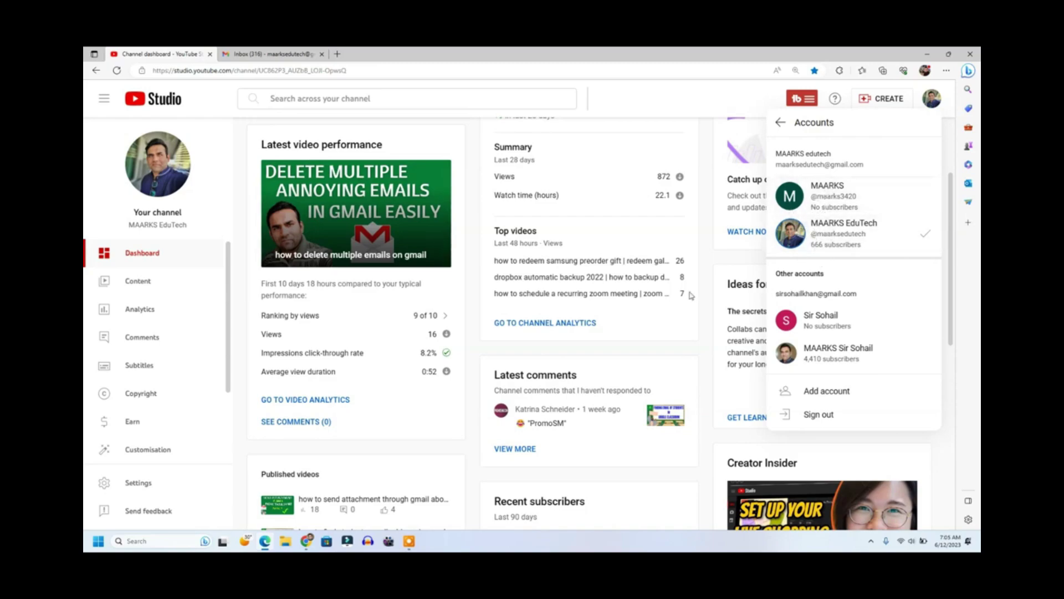
click(680, 121)
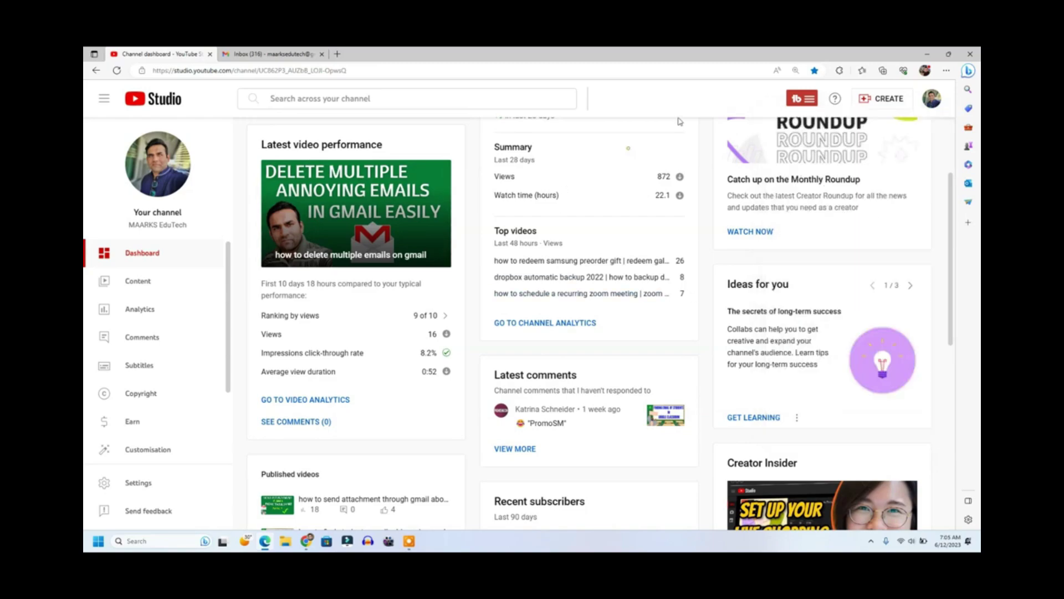
click(927, 54)
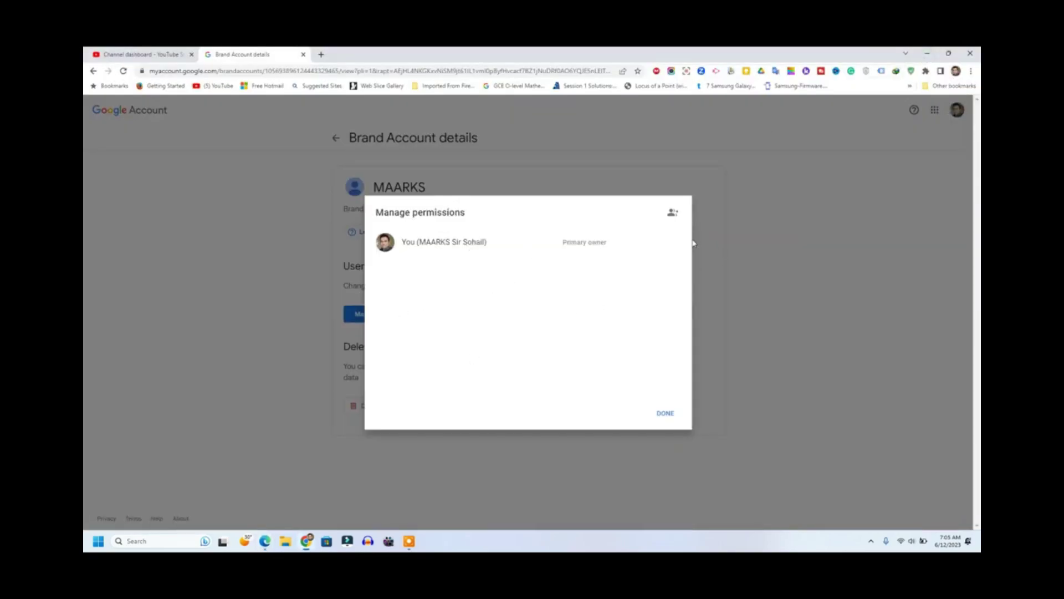
Step: Invite the second account's Gmail address to MAARKS with the Owner role
click(672, 213)
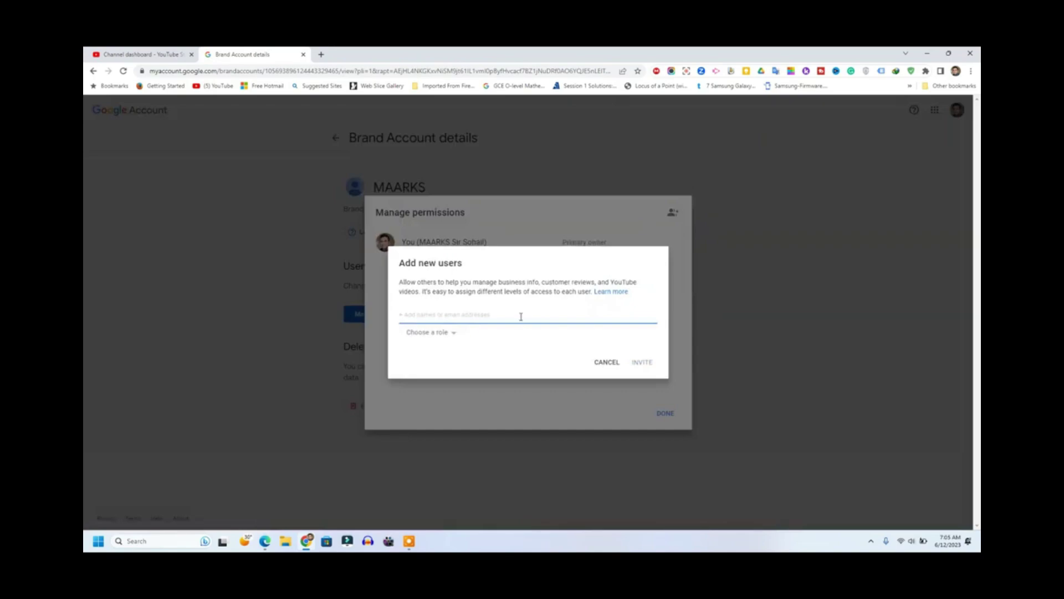
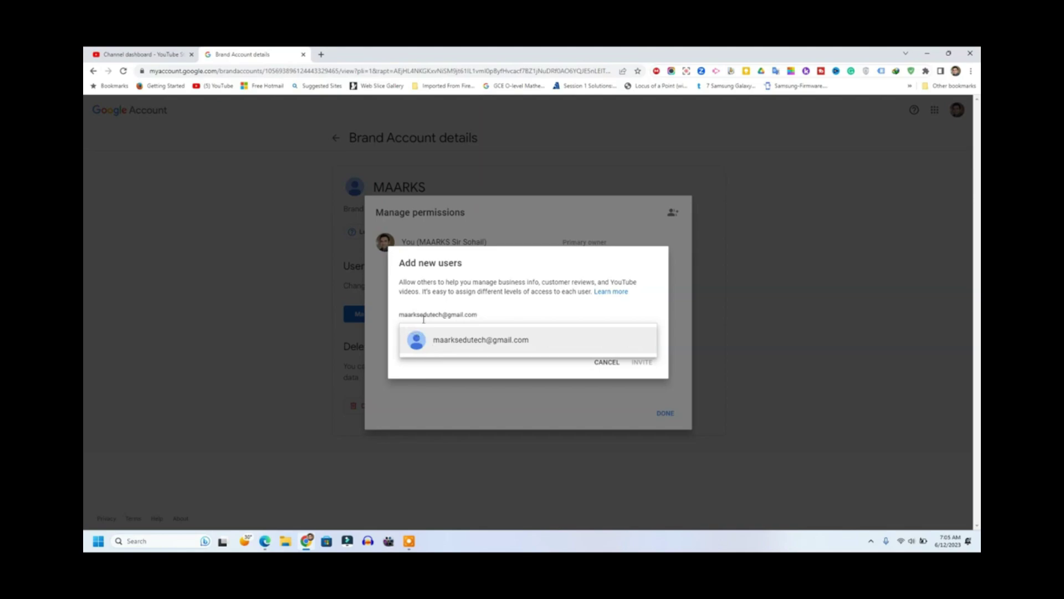
click(497, 345)
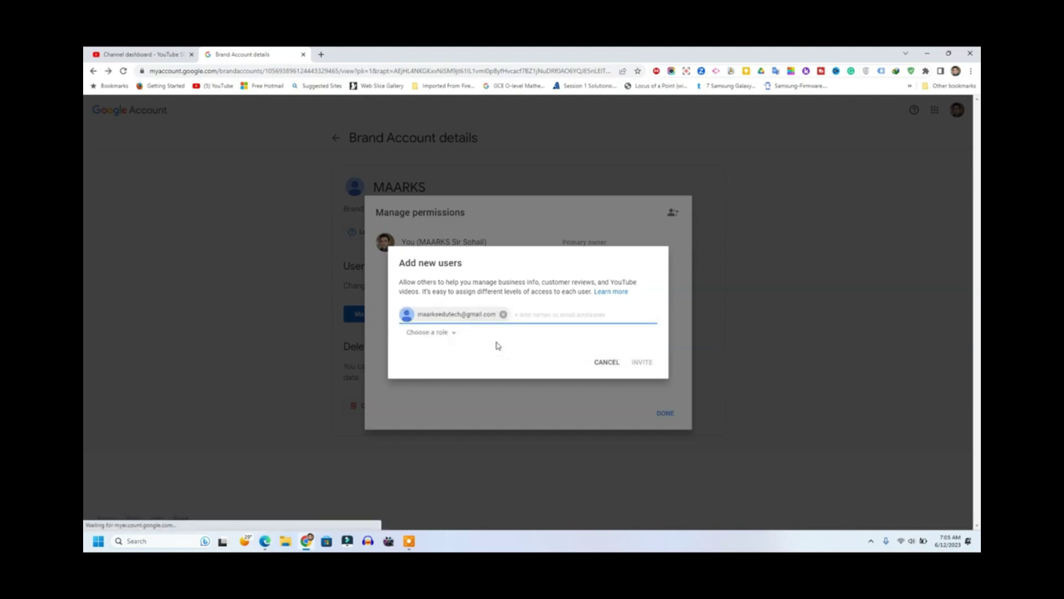
click(438, 333)
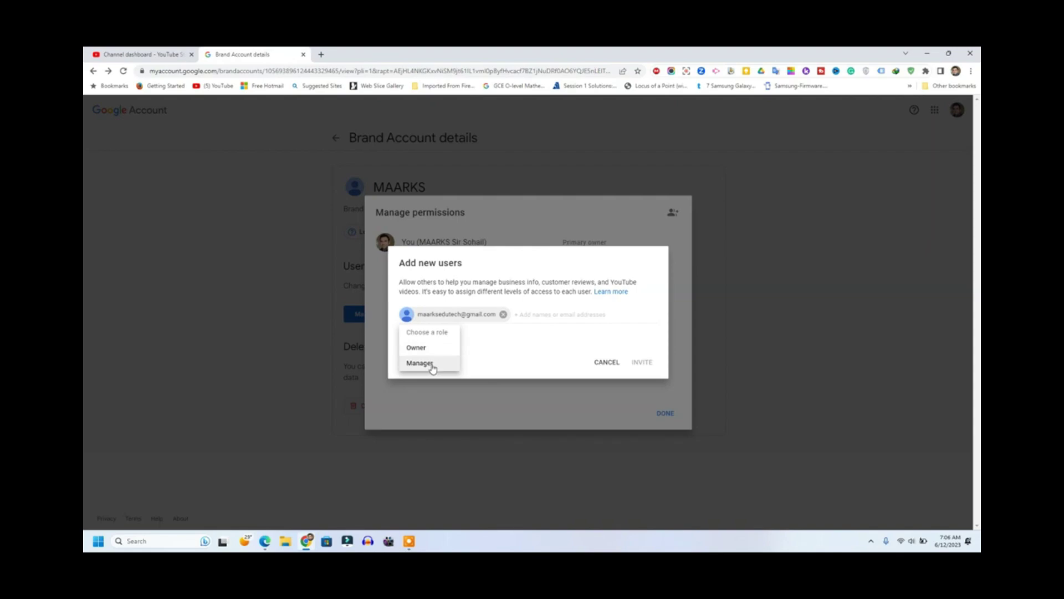
click(421, 349)
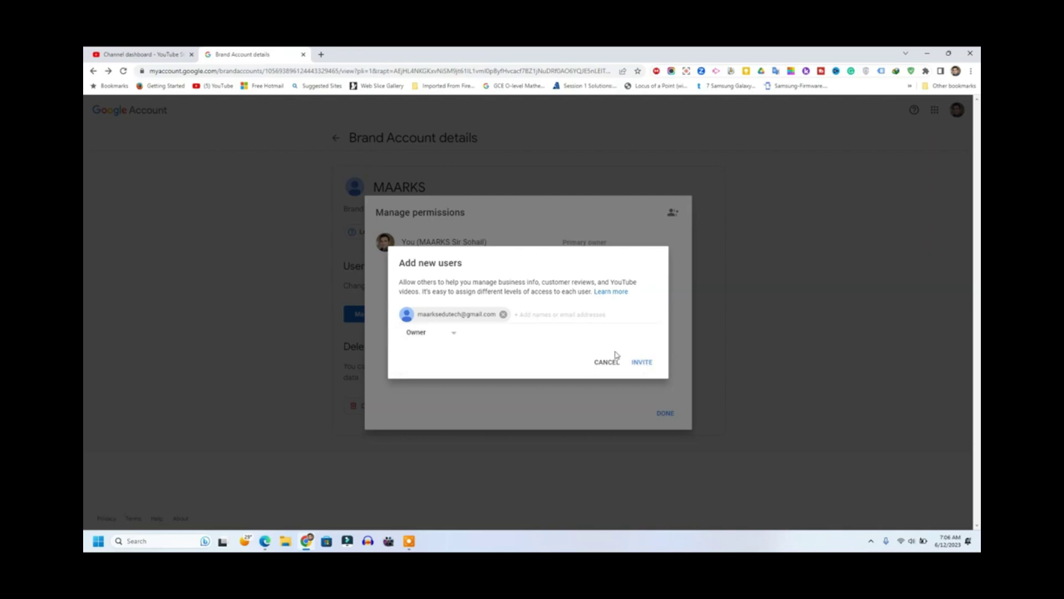
click(649, 366)
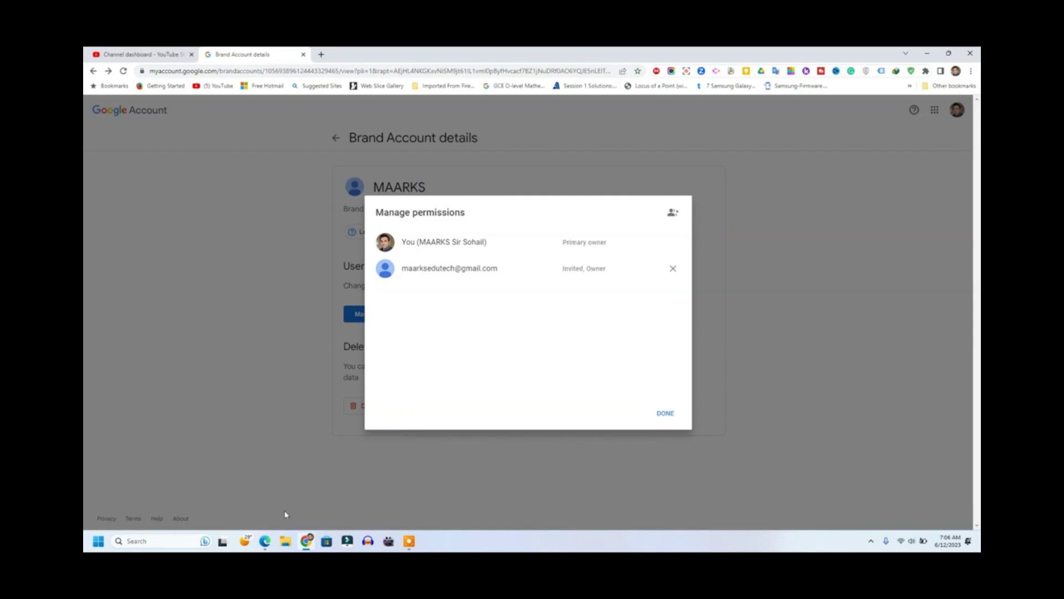
click(265, 541)
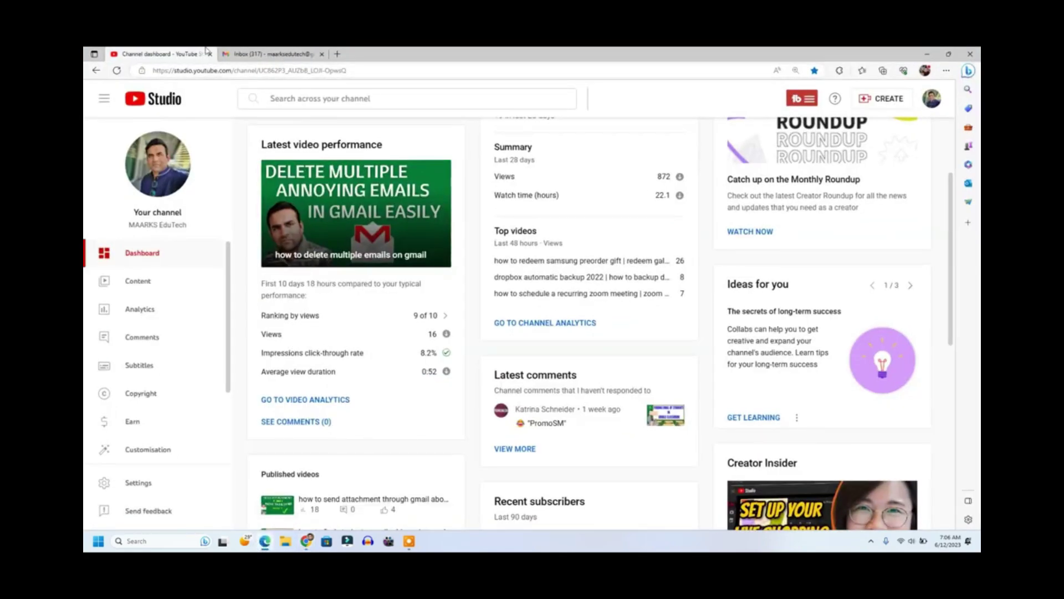
Step: Accept the 'invited you to own MAARKS' invitation from the second account's Gmail inbox
click(260, 54)
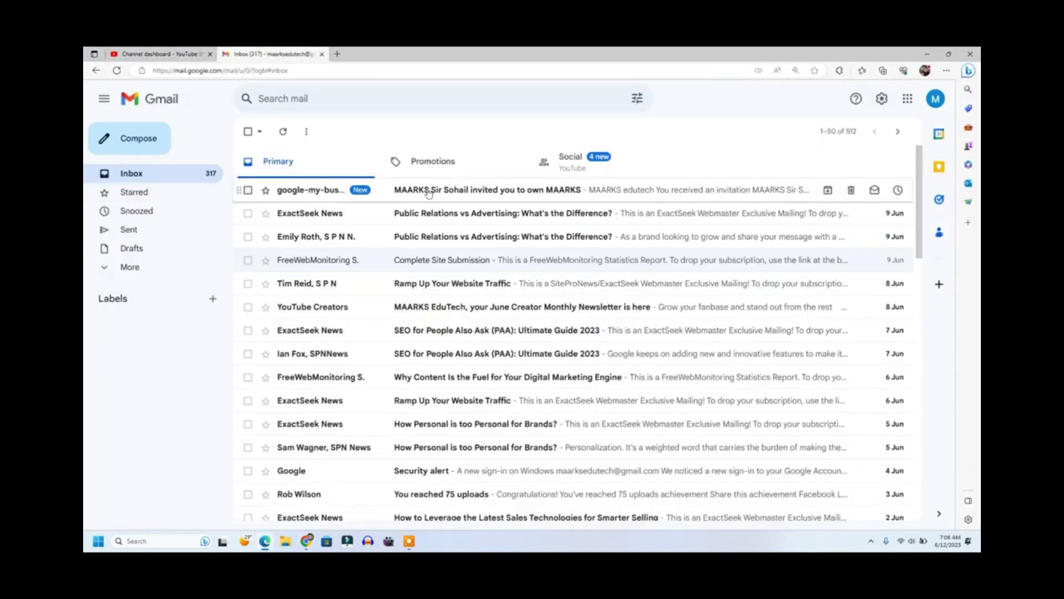
click(508, 191)
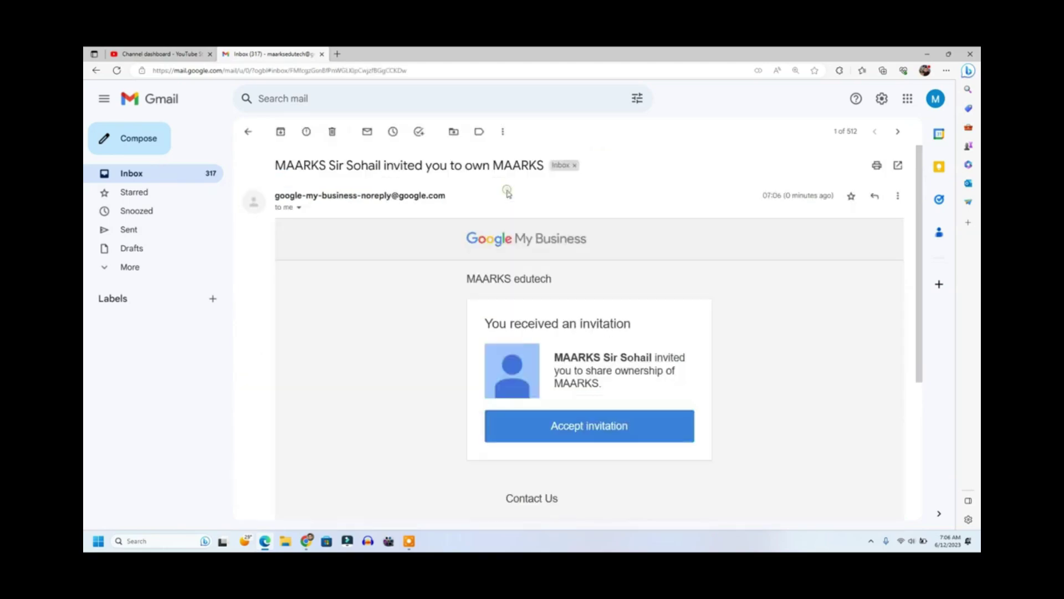
click(597, 433)
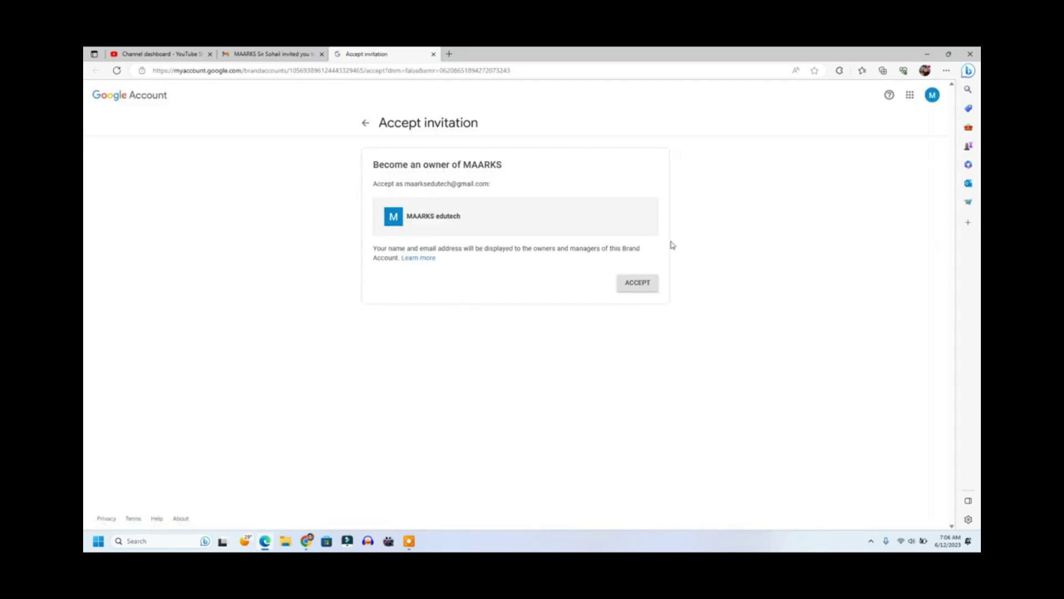
click(649, 284)
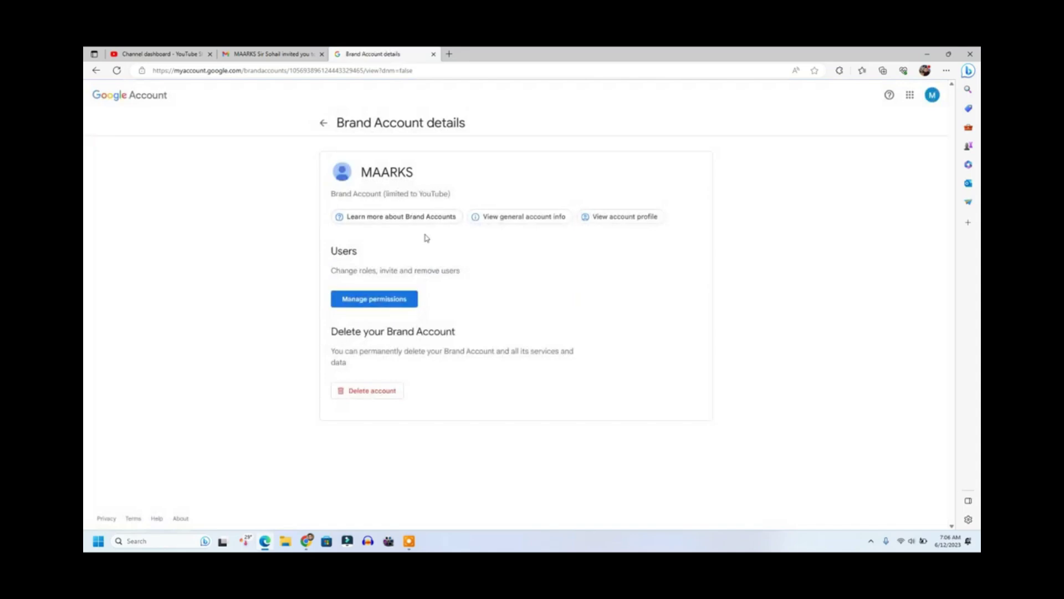
click(308, 541)
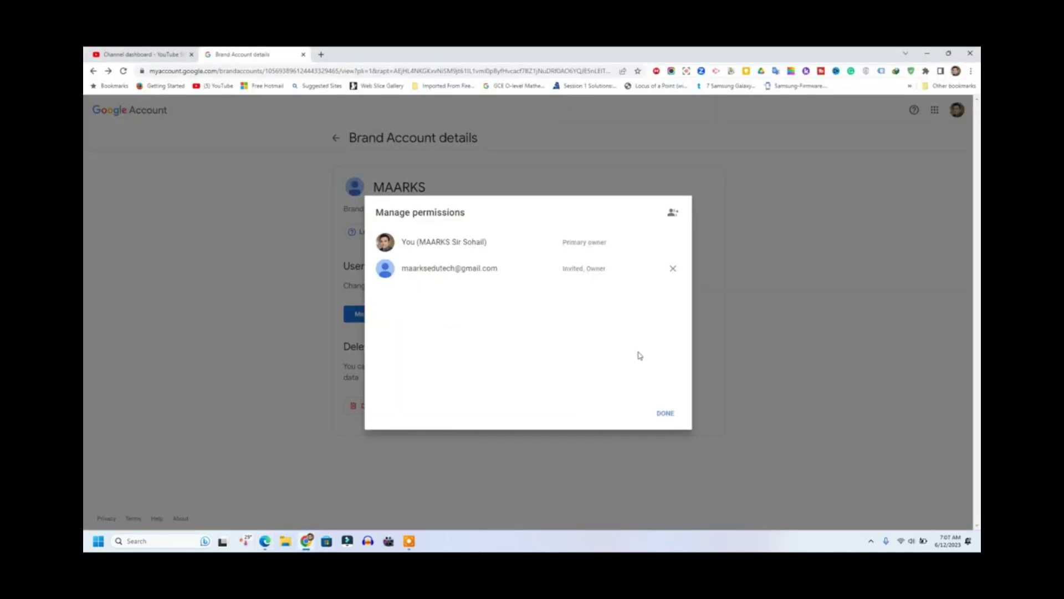
Step: Close and reopen Manage permissions to refresh it, showing MAARKS edutech as a full Owner
click(665, 413)
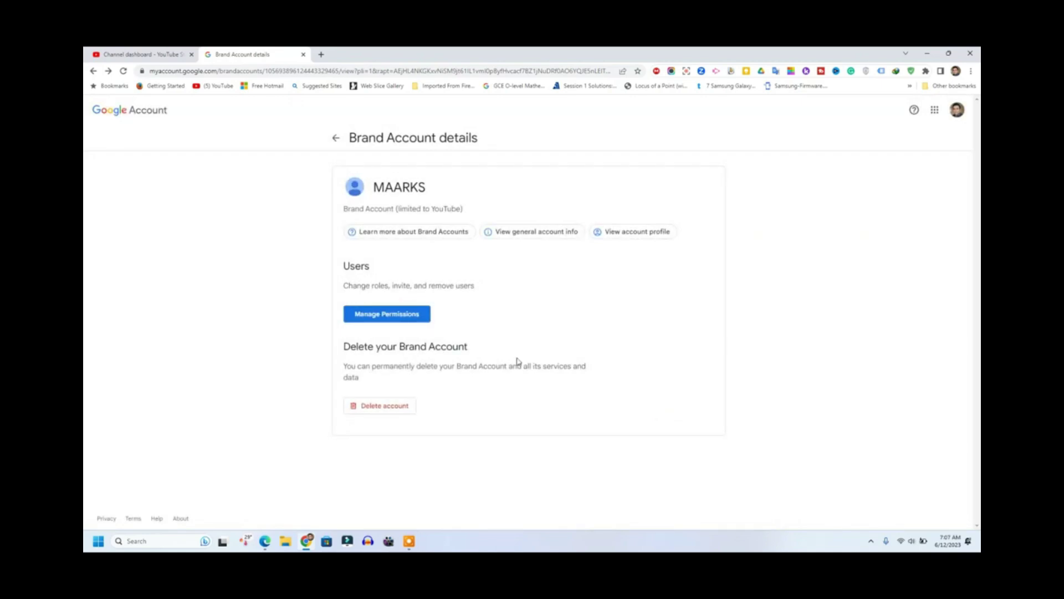
click(397, 314)
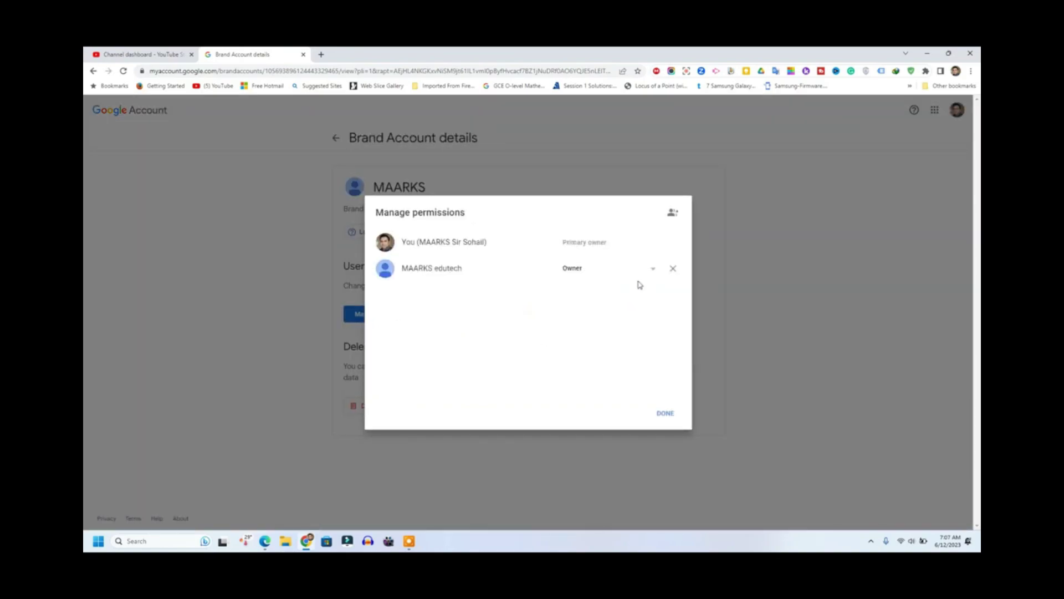
click(652, 271)
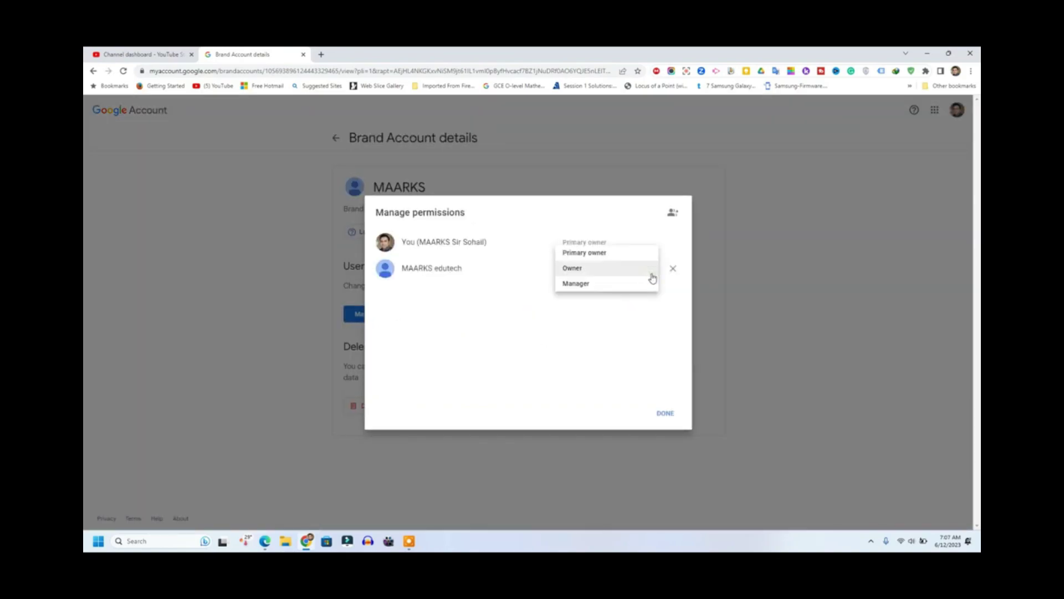
Step: Try transferring primary ownership to MAARKS edutech; the 7-day rule blocks it
click(599, 254)
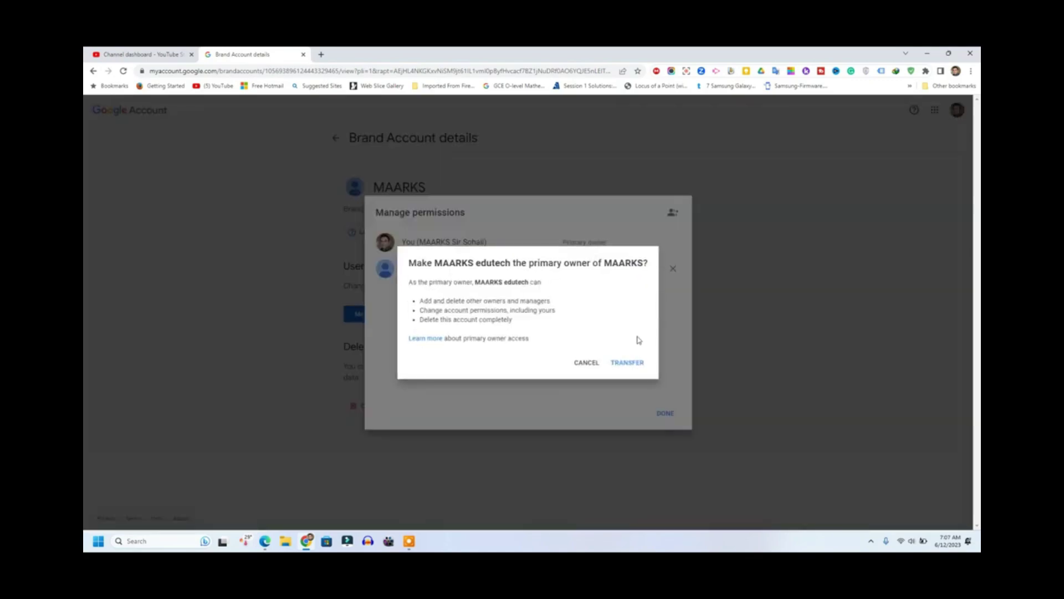
click(632, 363)
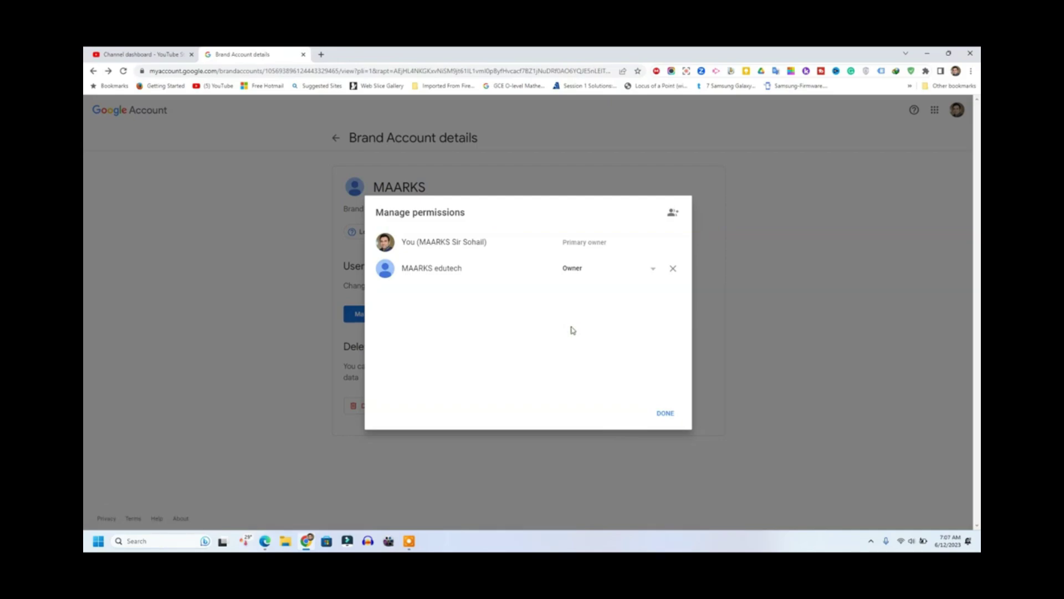
click(265, 542)
click(267, 54)
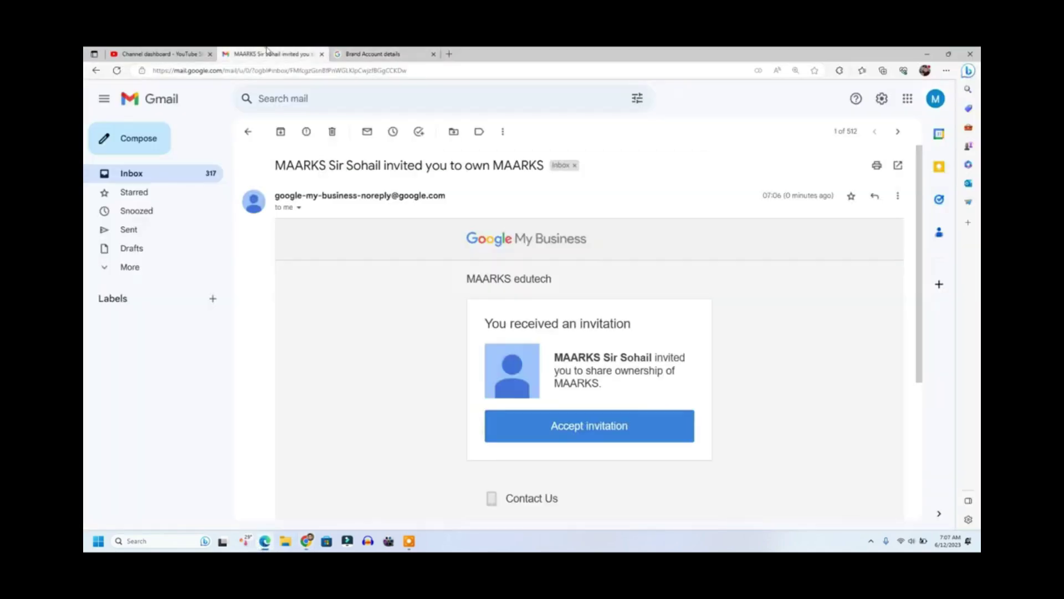
click(161, 53)
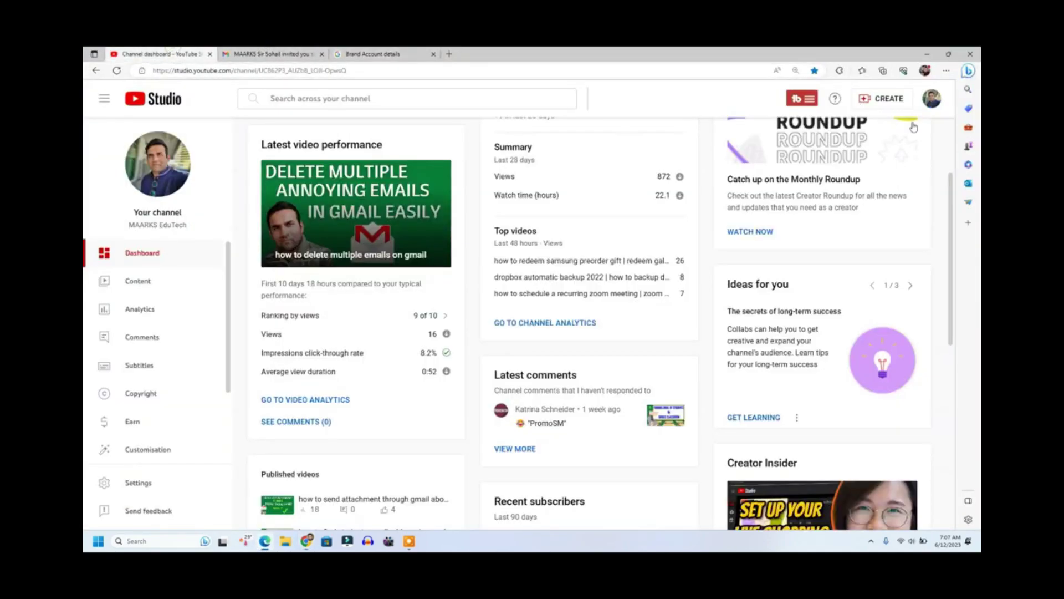
click(939, 105)
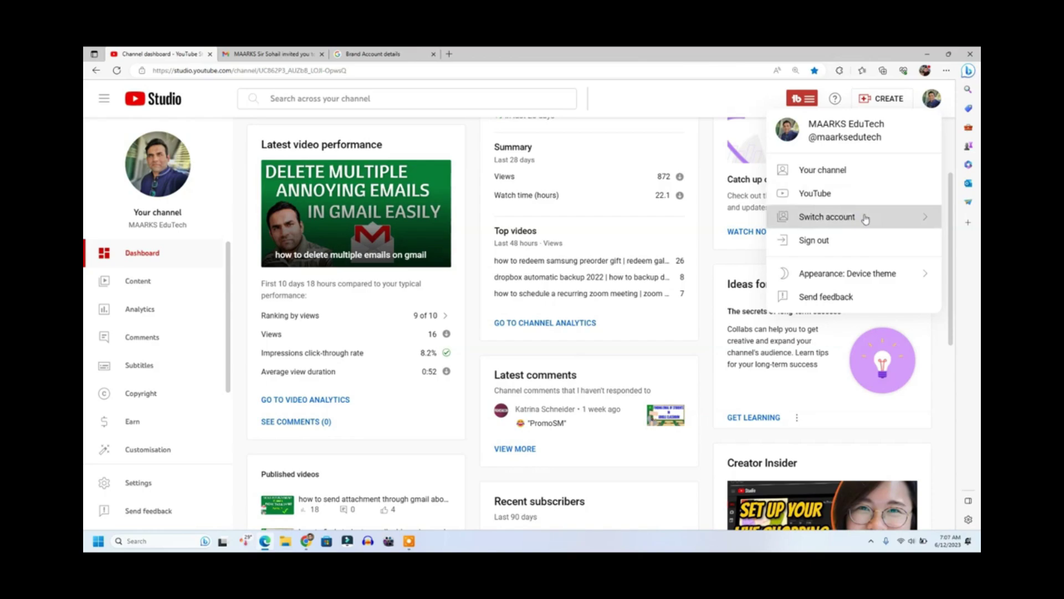
click(865, 219)
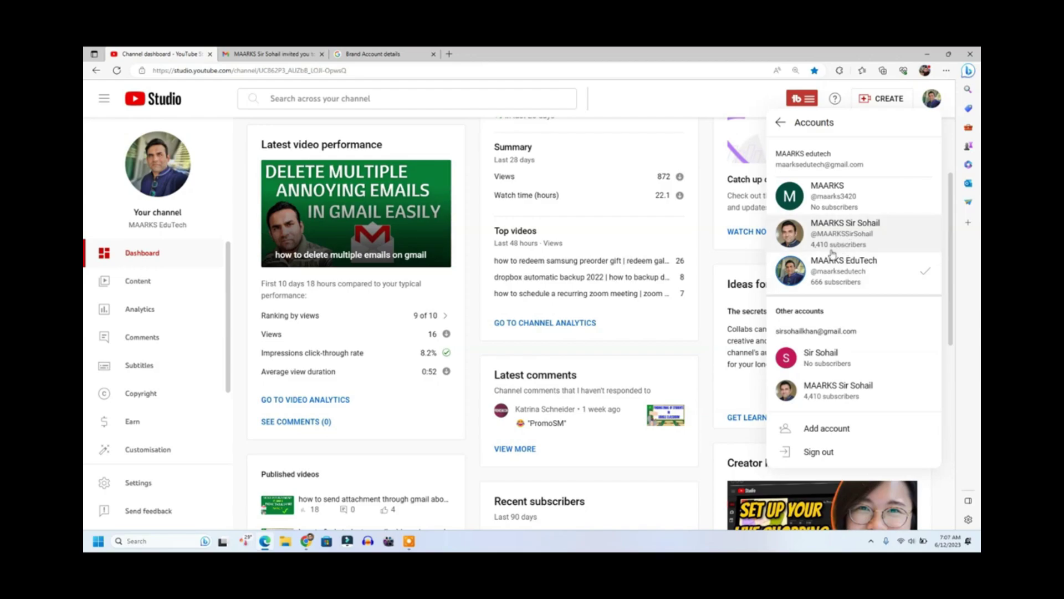
click(927, 54)
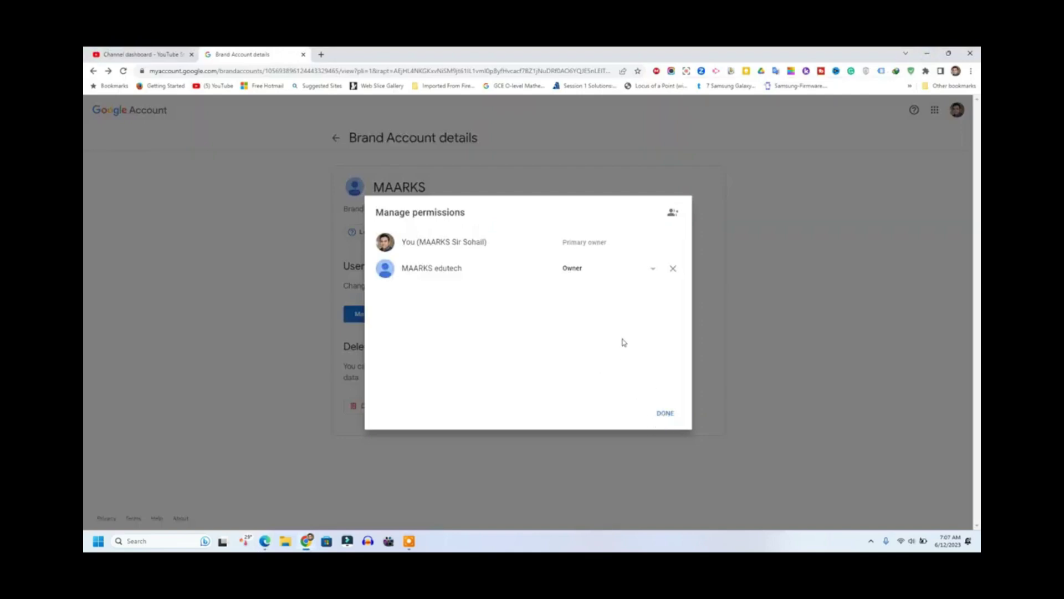
Step: Inspect MAARKS edutech's role choices without changing anything, then close the permissions list
click(652, 269)
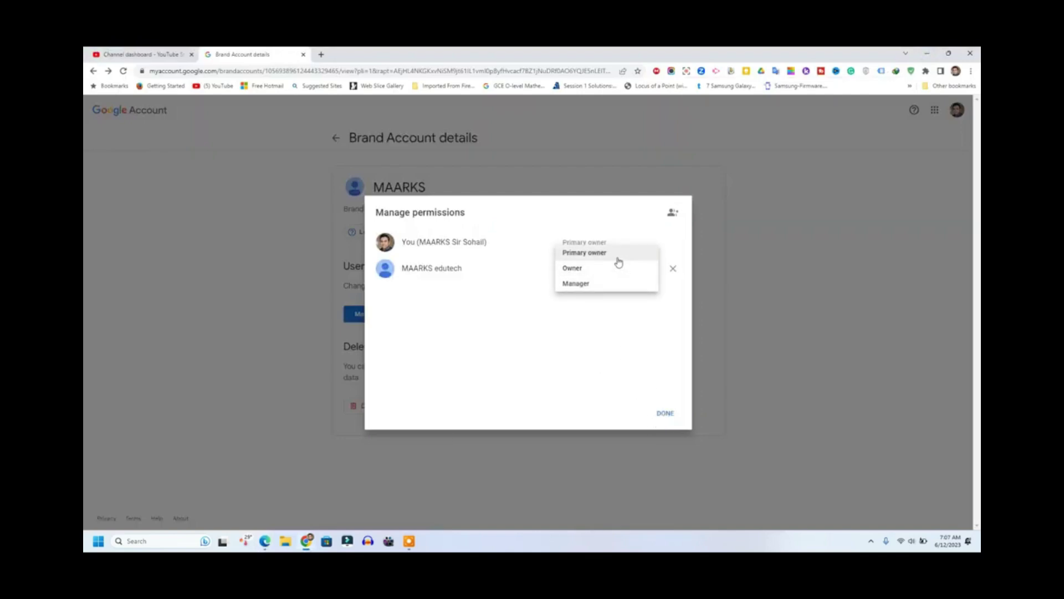
click(616, 374)
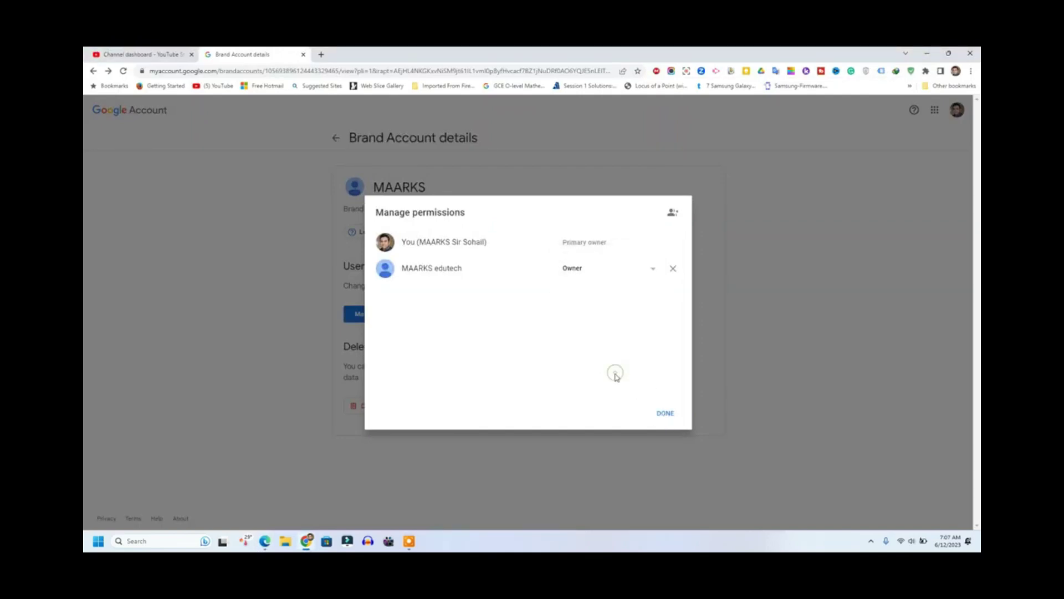
click(650, 268)
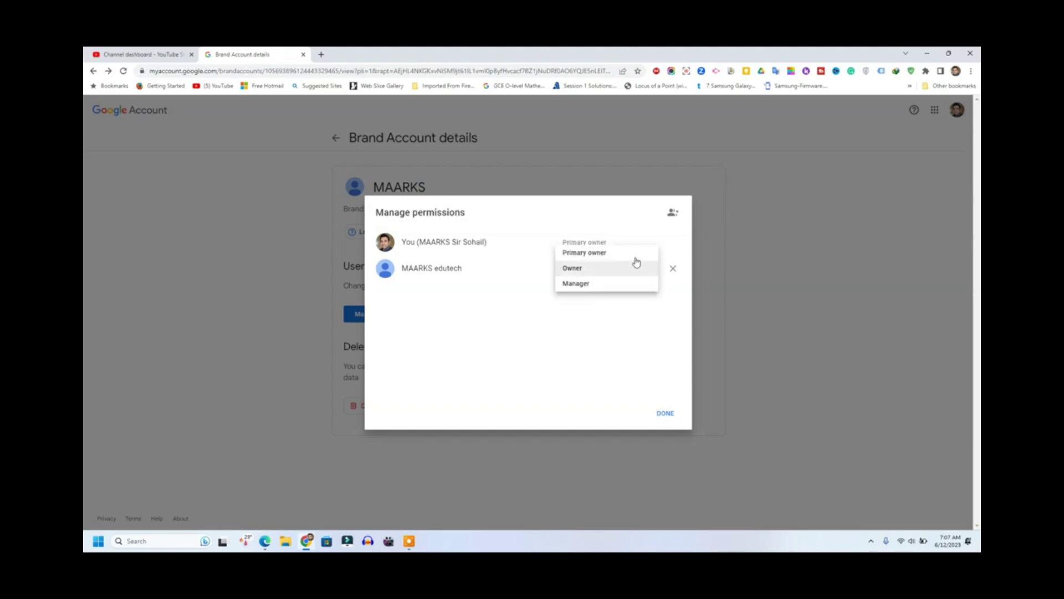
click(666, 414)
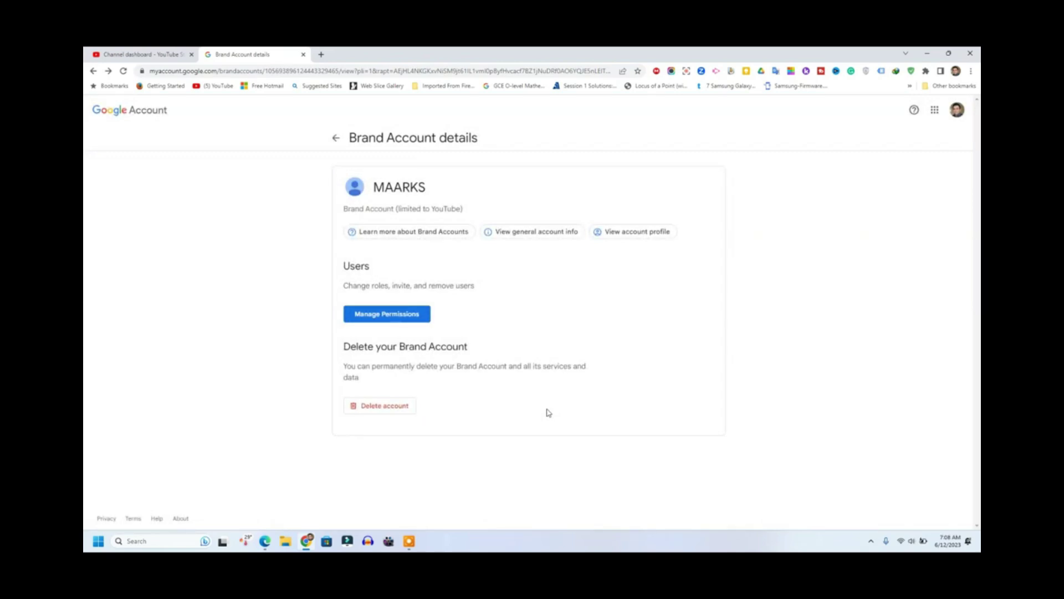
Step: Retry the primary-owner transfer to MAARKS edutech; it is rejected under the 7-day rule
click(387, 318)
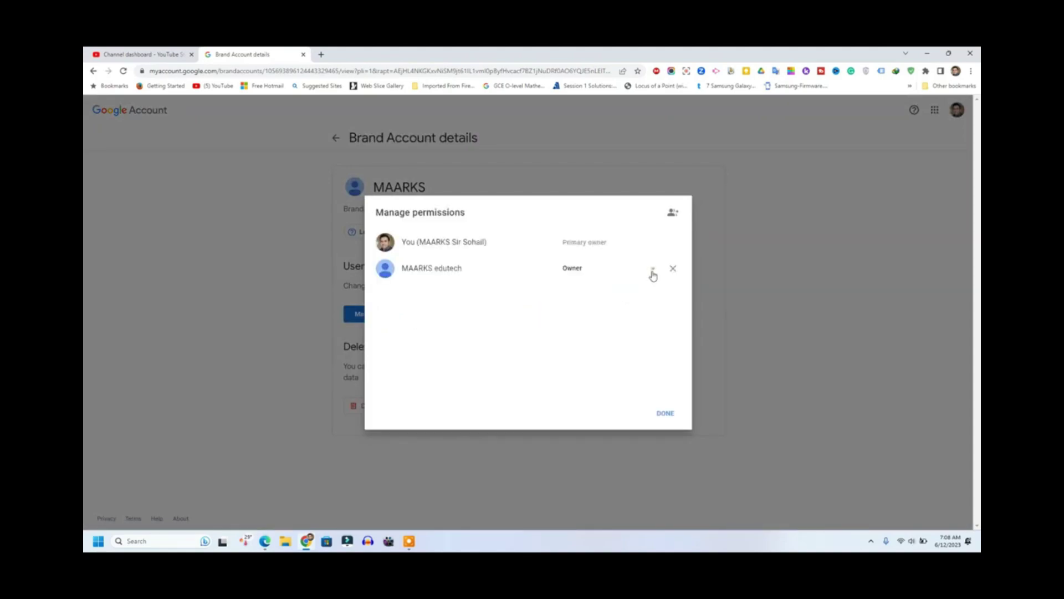
click(653, 271)
click(614, 255)
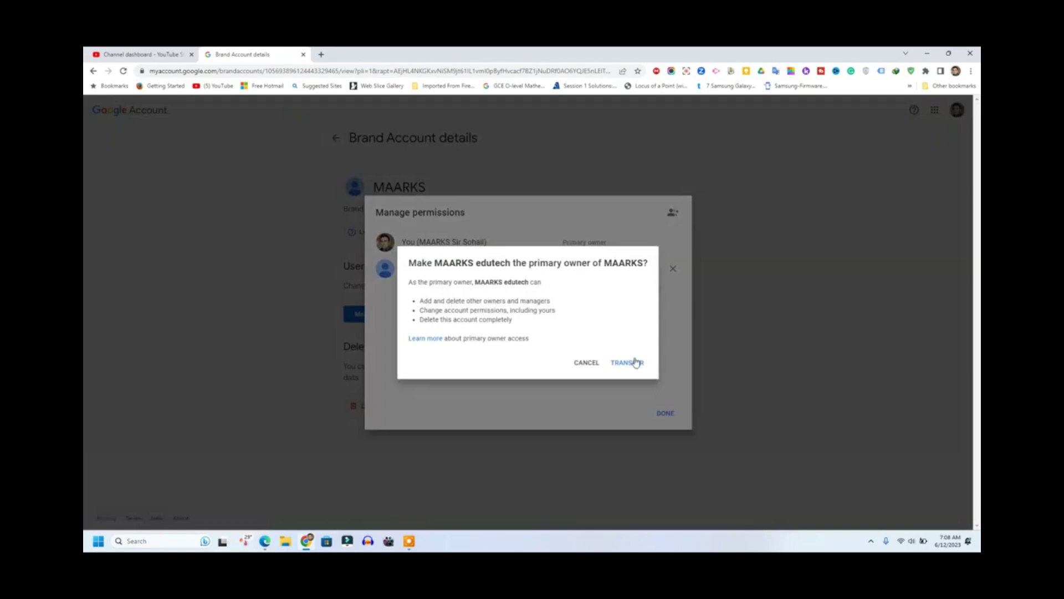
click(632, 366)
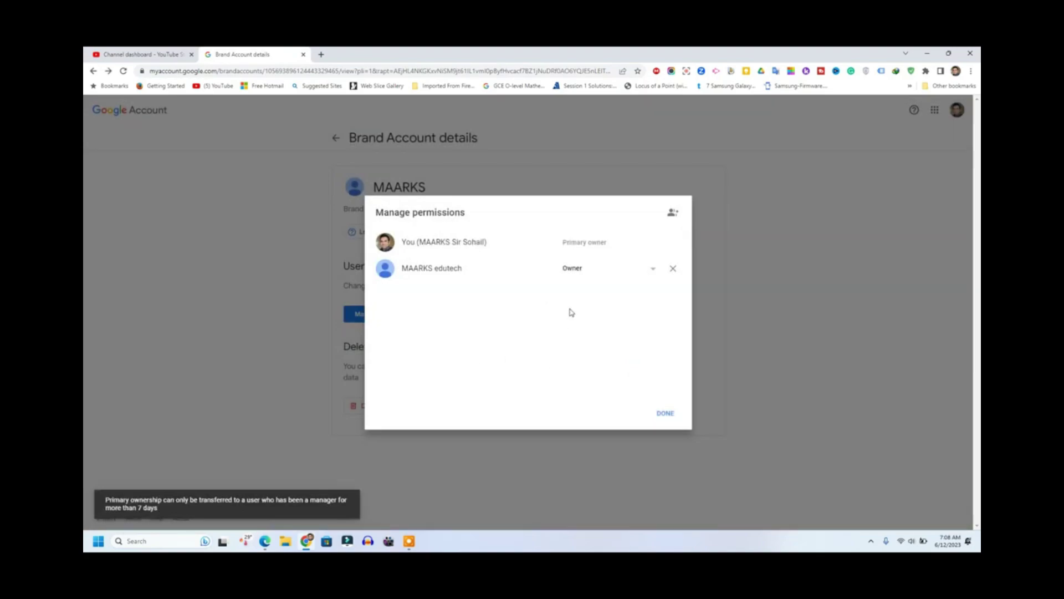
click(665, 415)
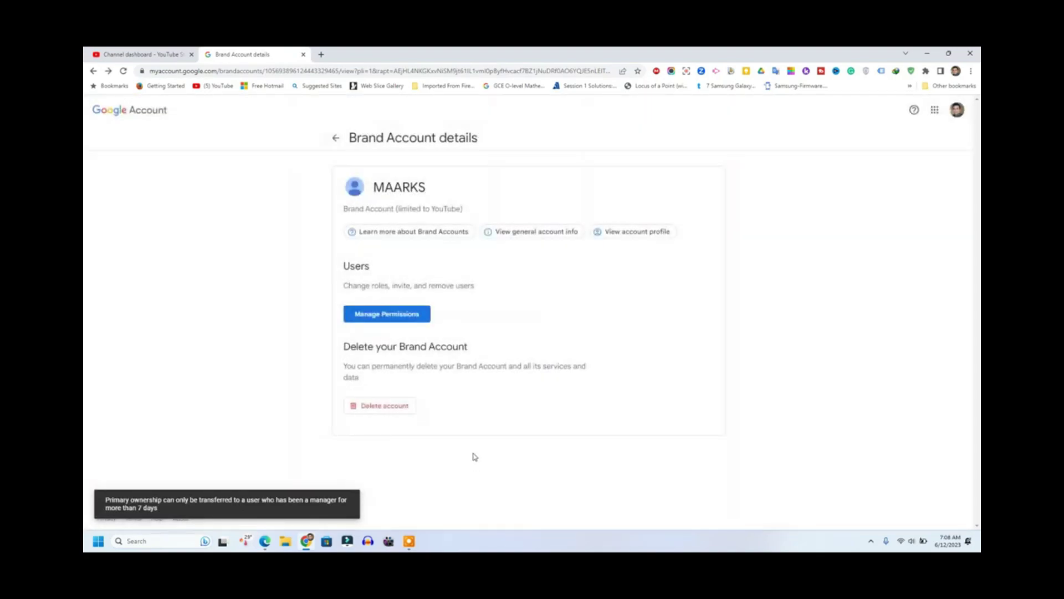
Step: In the second account's Gmail, open the 'You are now an owner of MAARKS' email and its link
click(265, 541)
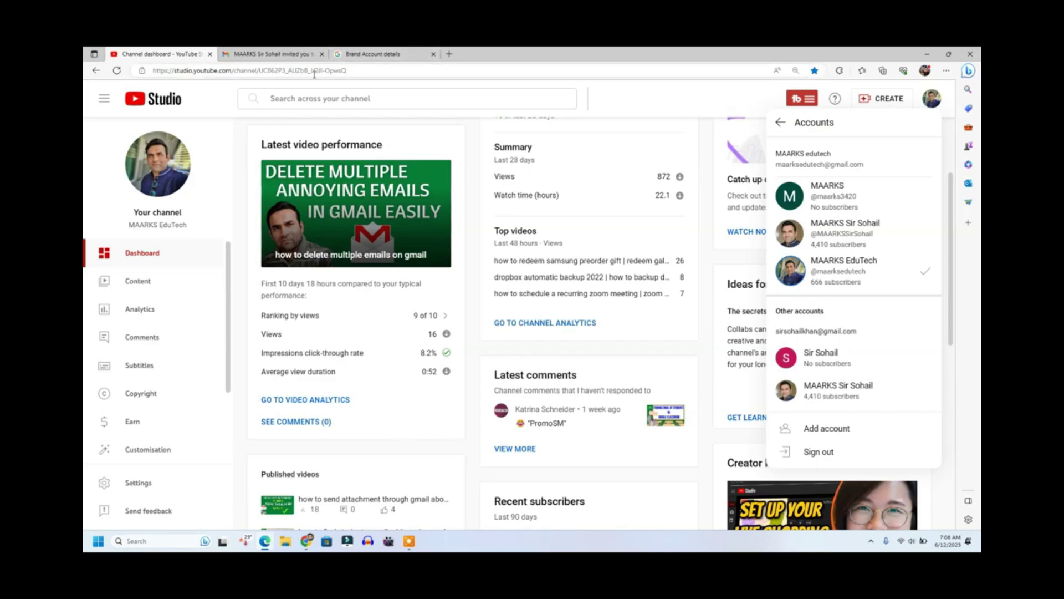
click(270, 54)
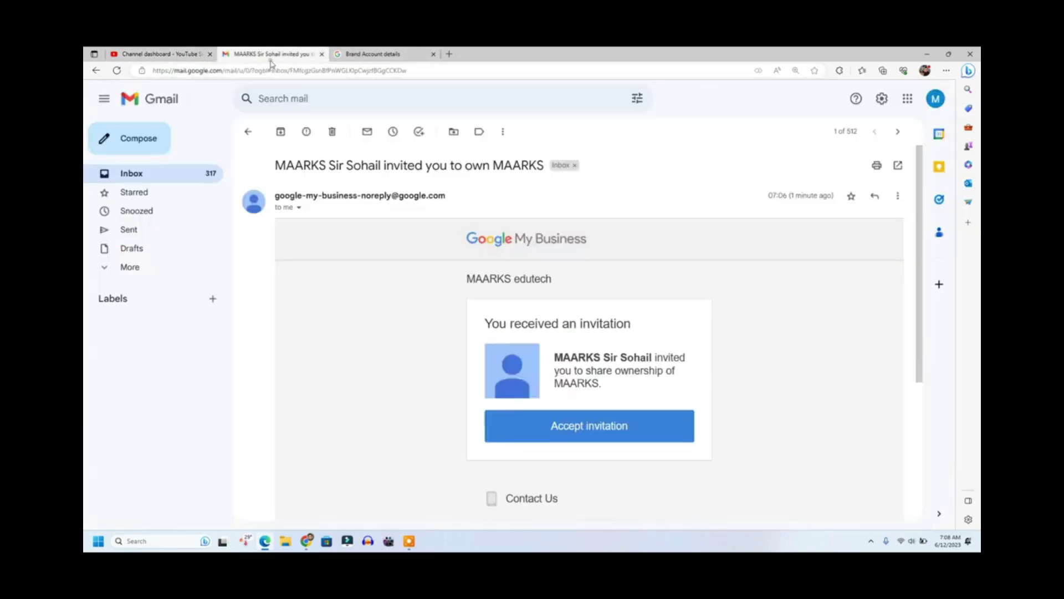
click(164, 176)
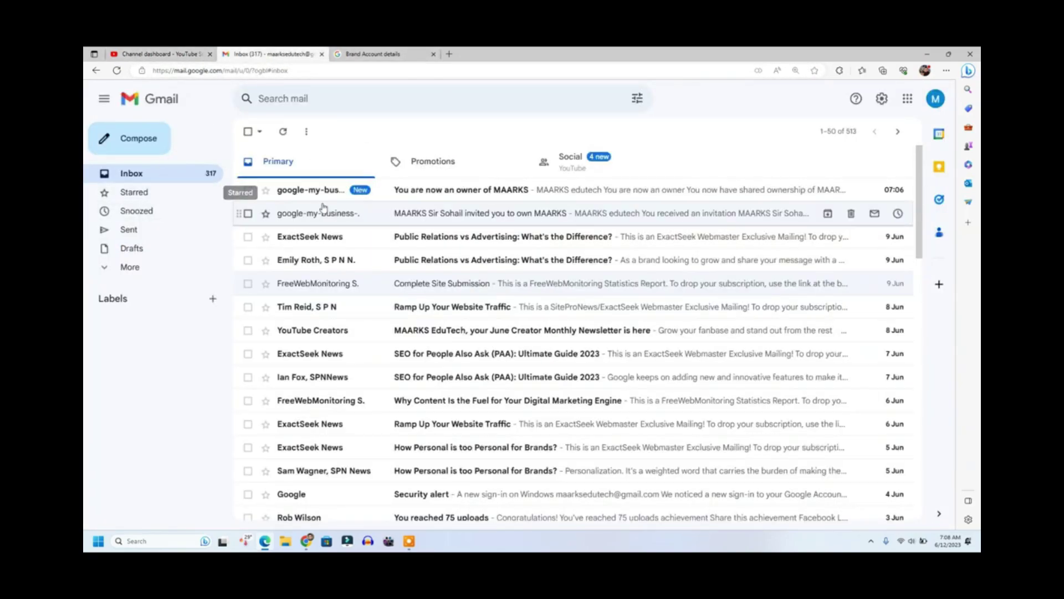
click(501, 195)
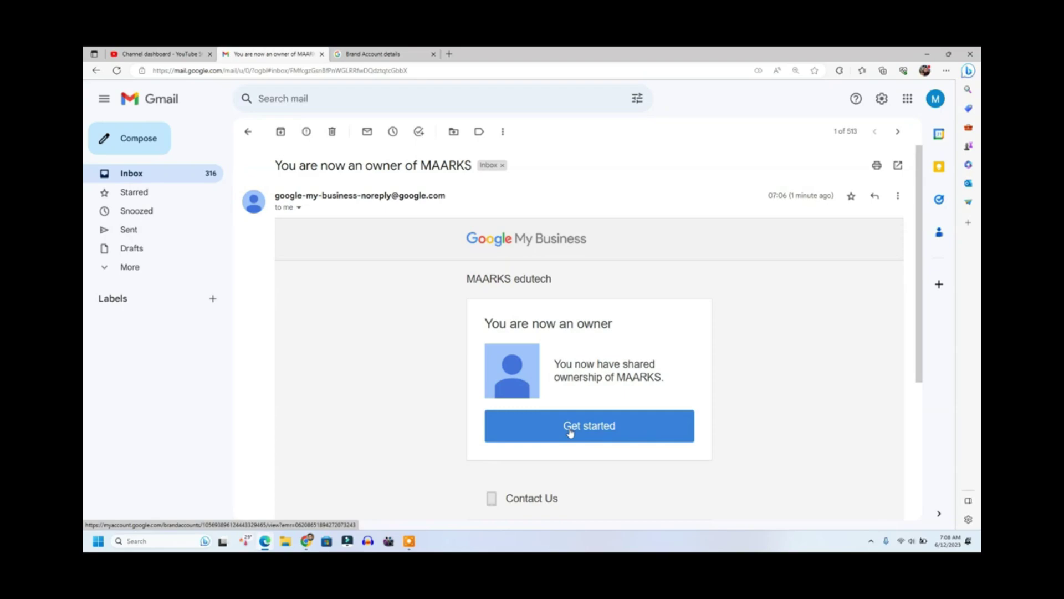
click(570, 432)
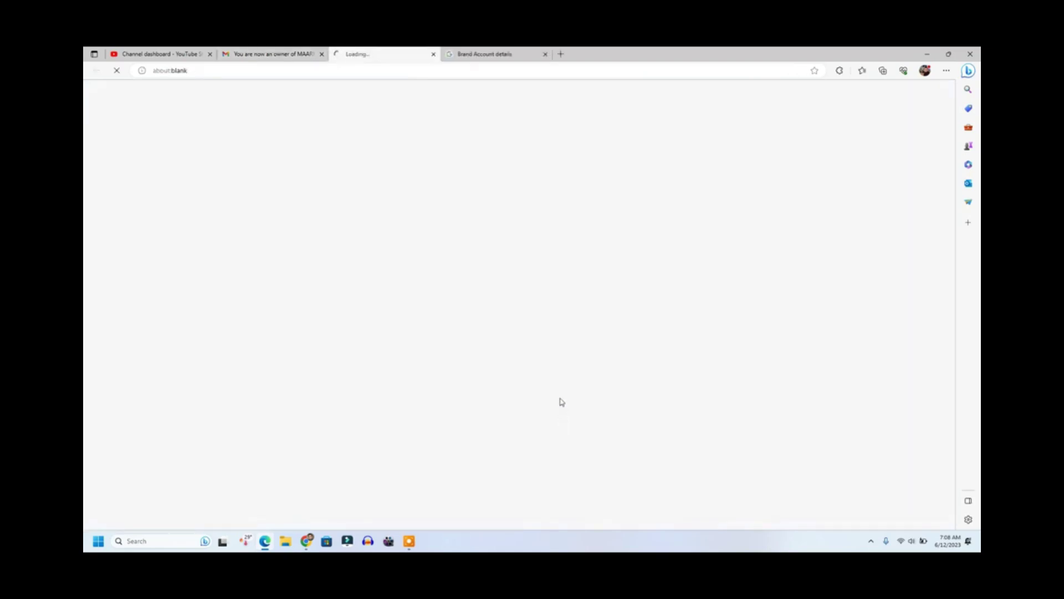
Step: Open MAARKS member permissions and verify MAARKS edutech keeps the Owner role
click(352, 298)
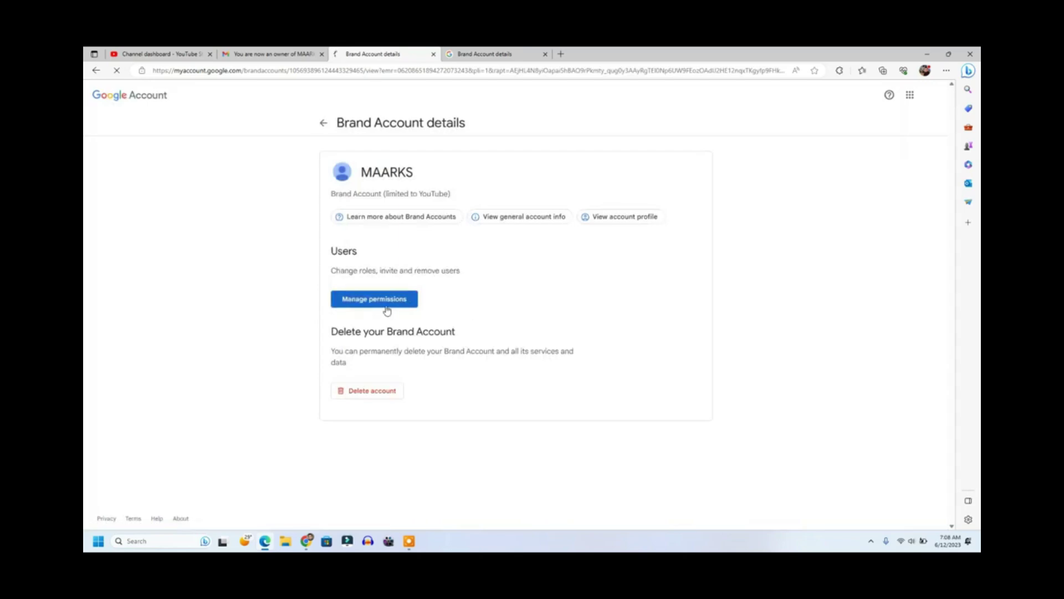
click(386, 308)
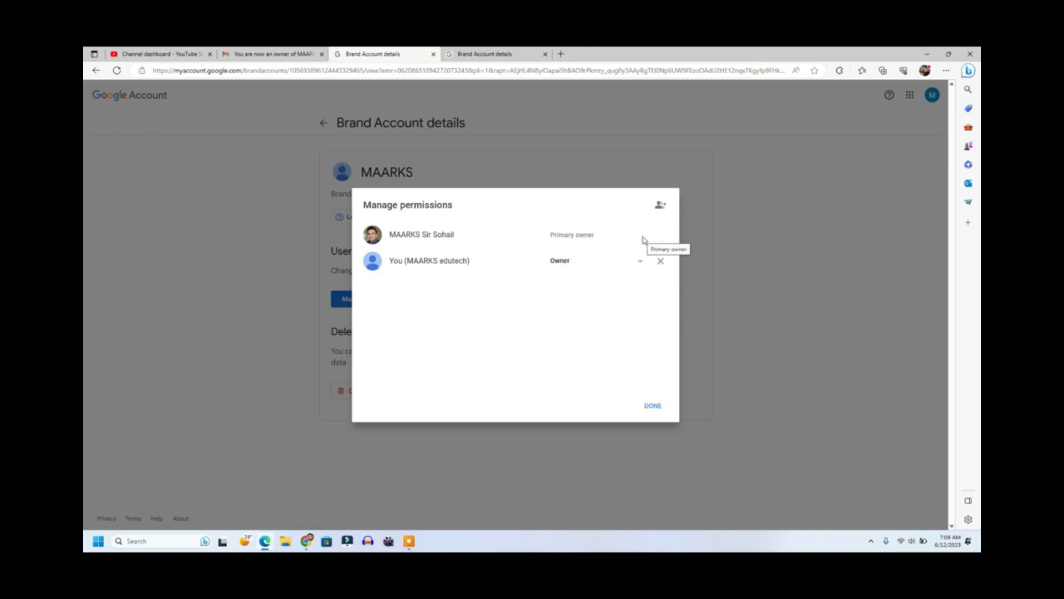
click(642, 264)
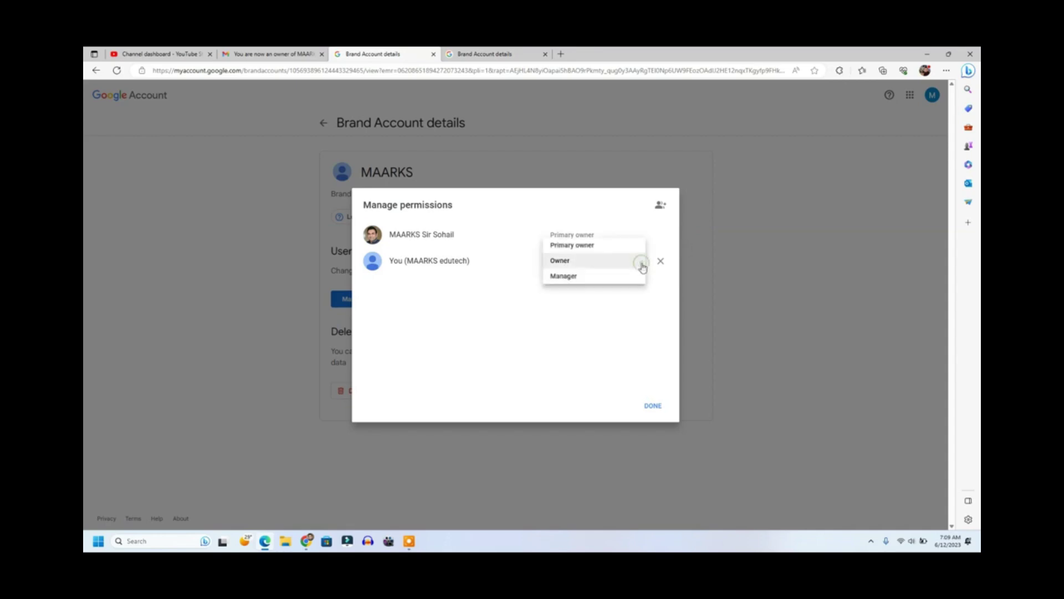
click(620, 314)
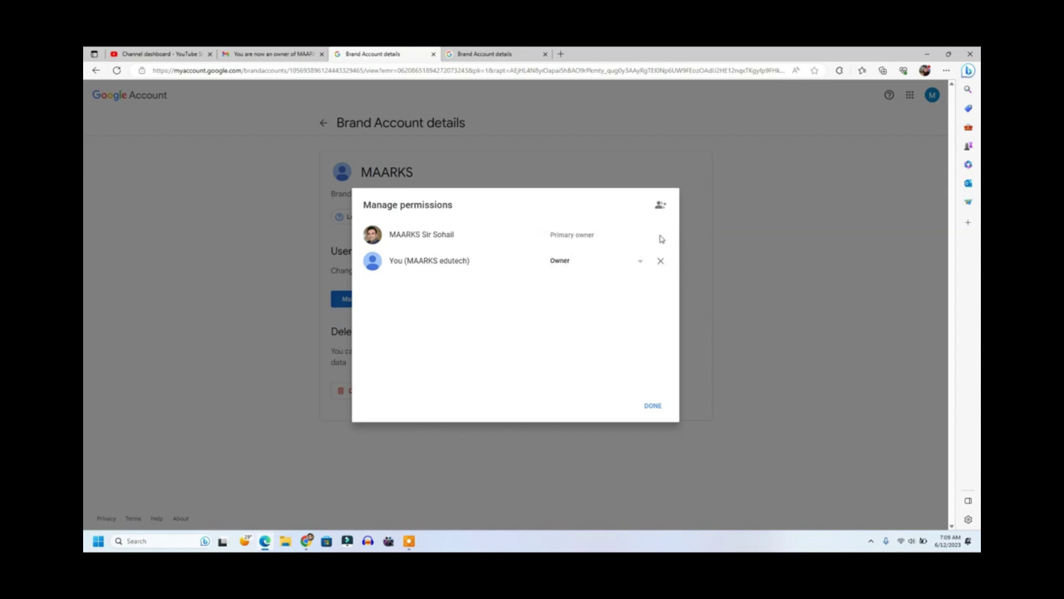
Step: Close the permissions list and minimize both browser windows to the desktop
drag(390, 235, 485, 244)
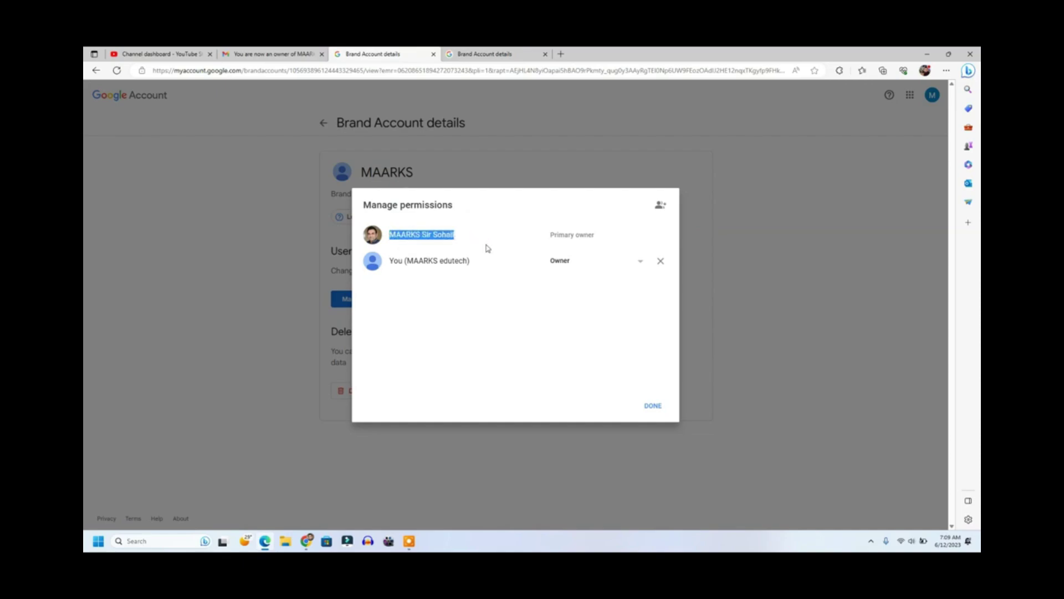
click(495, 244)
click(653, 407)
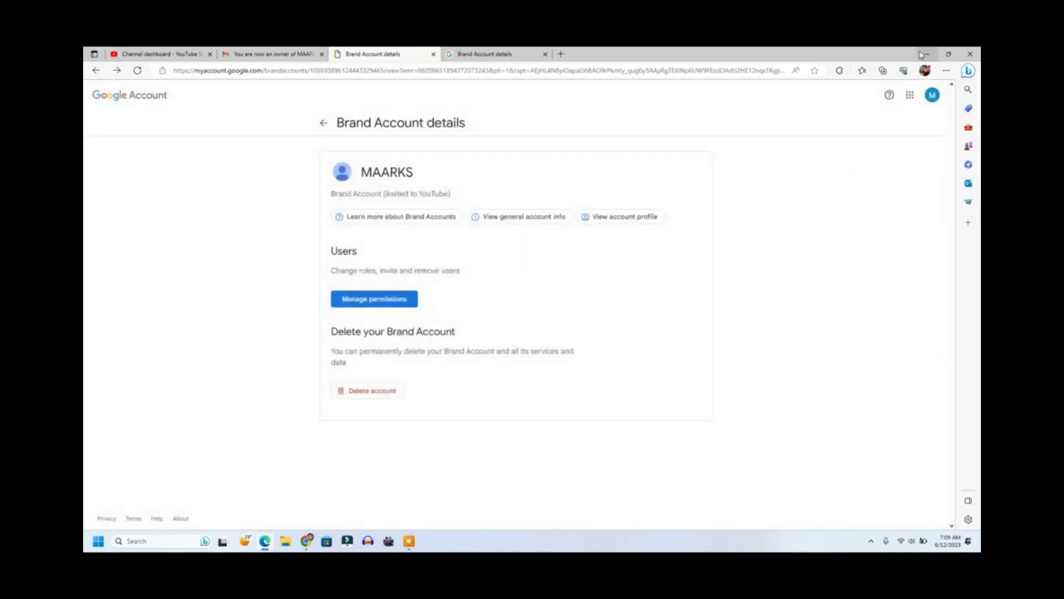
click(923, 54)
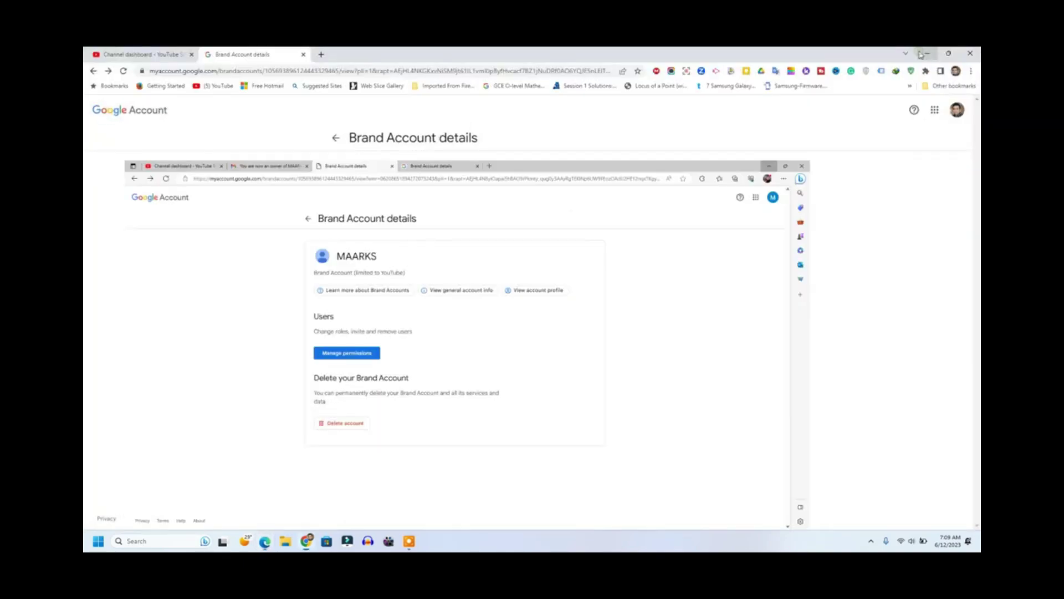
click(925, 54)
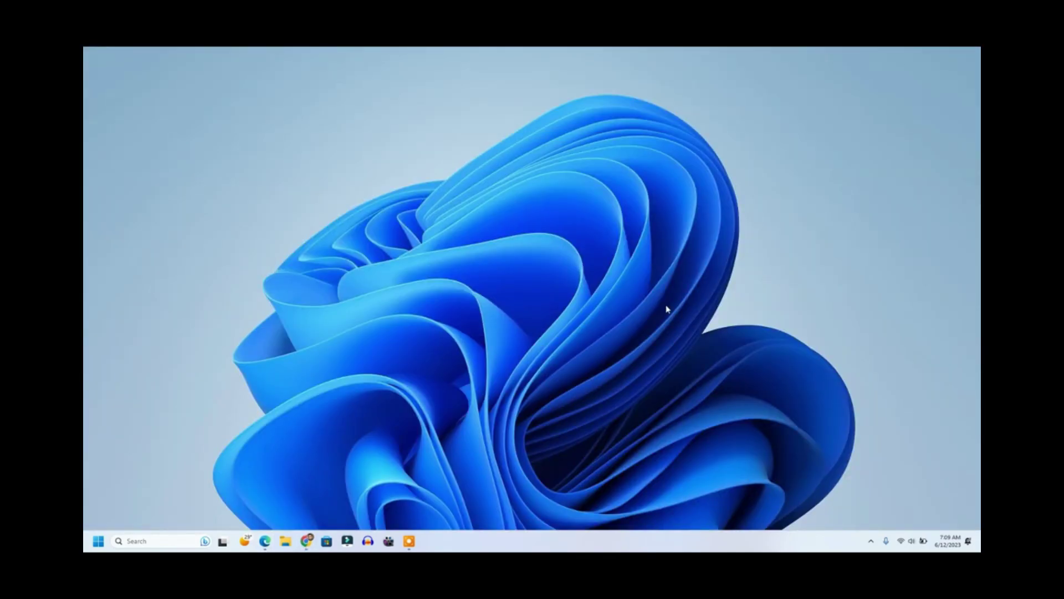